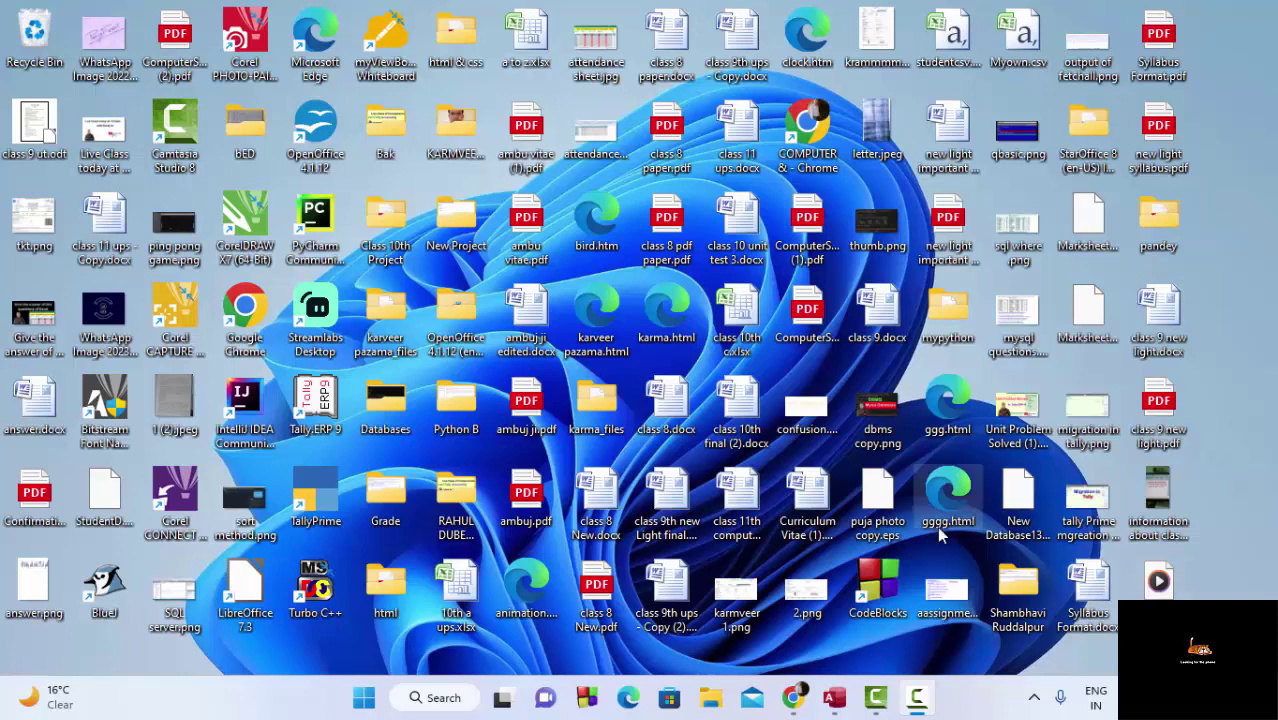
Step: Open the Access database and enter a masked password for a new Table1 record
left_click(836, 696)
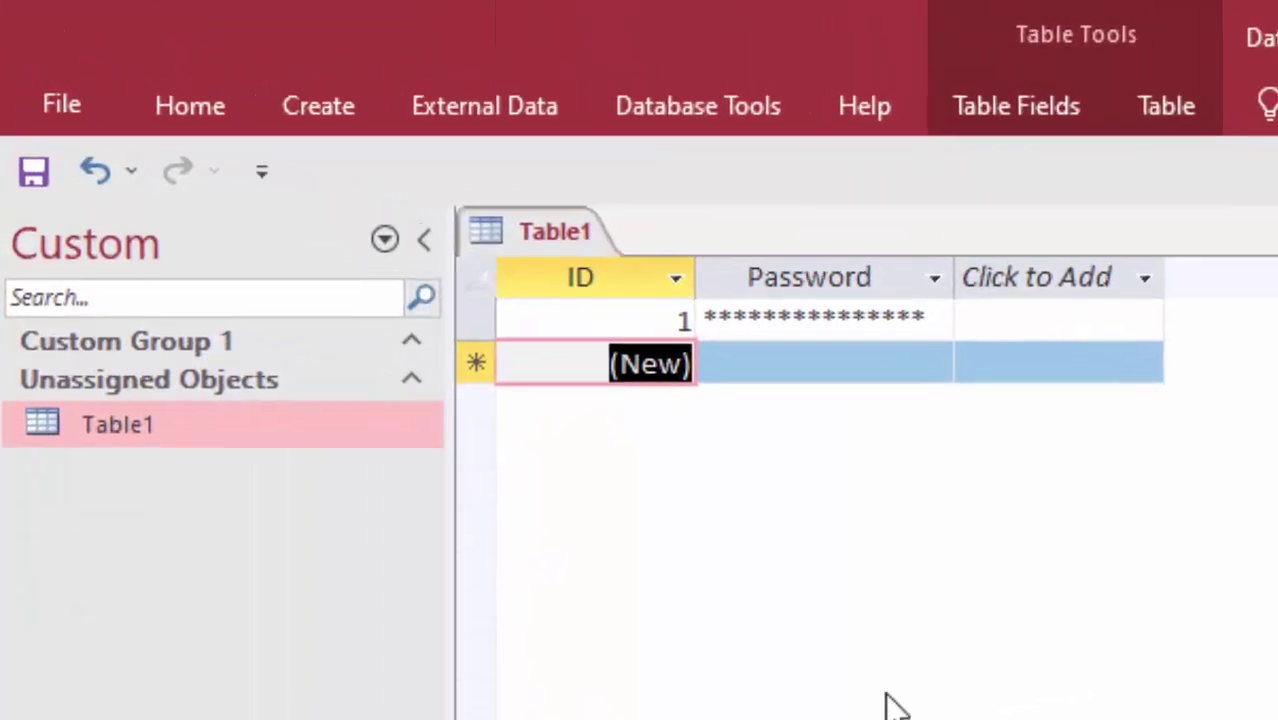
left_click(792, 362)
type("****")
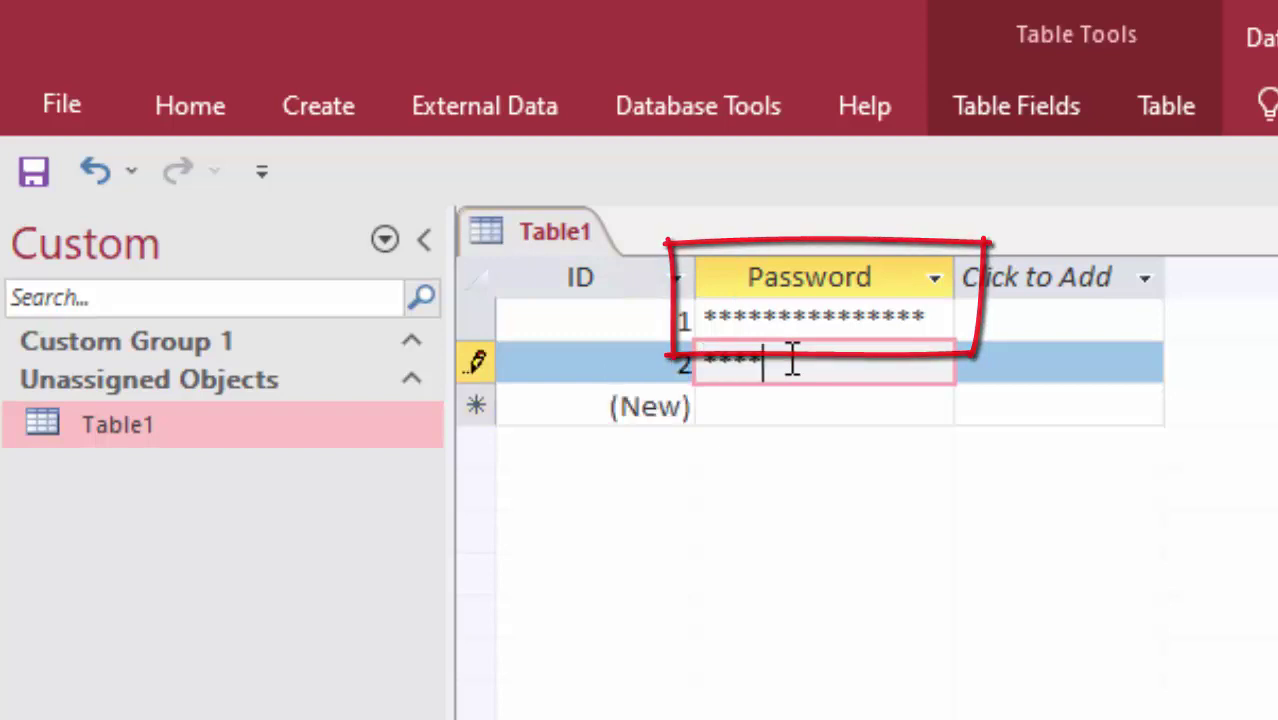
type("**********")
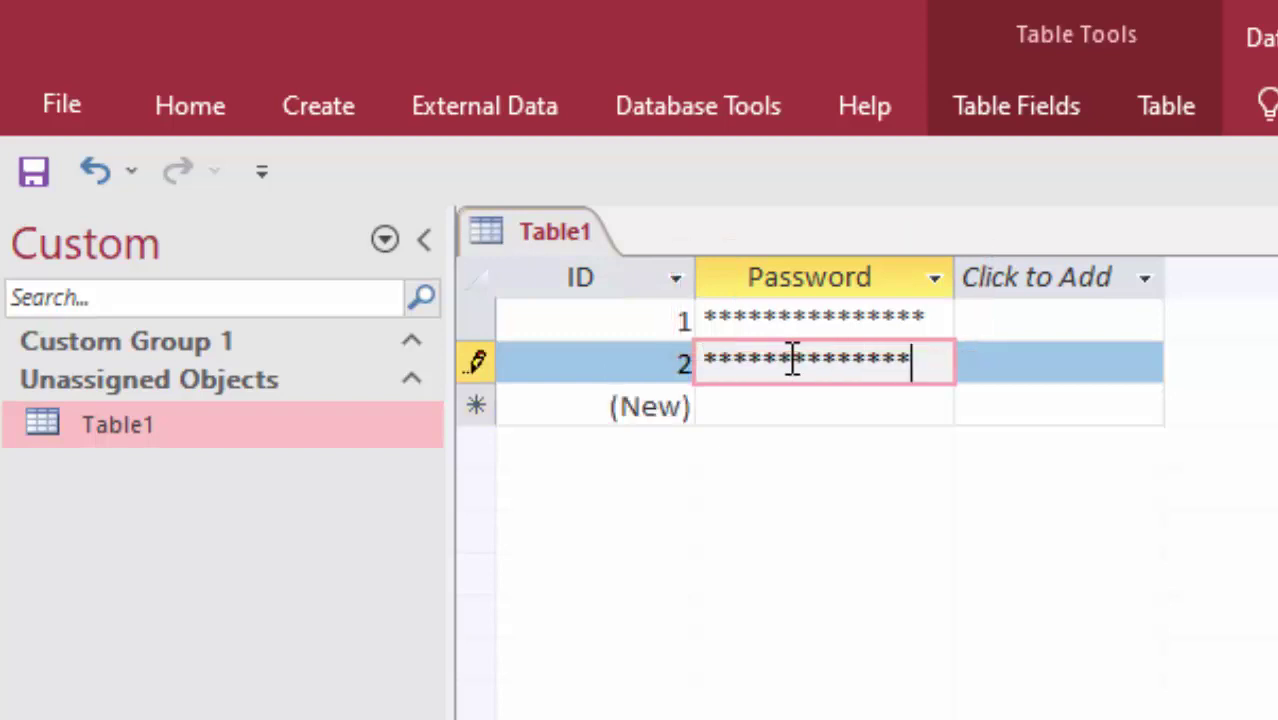
key("BackSpace")
key("BackSpace")
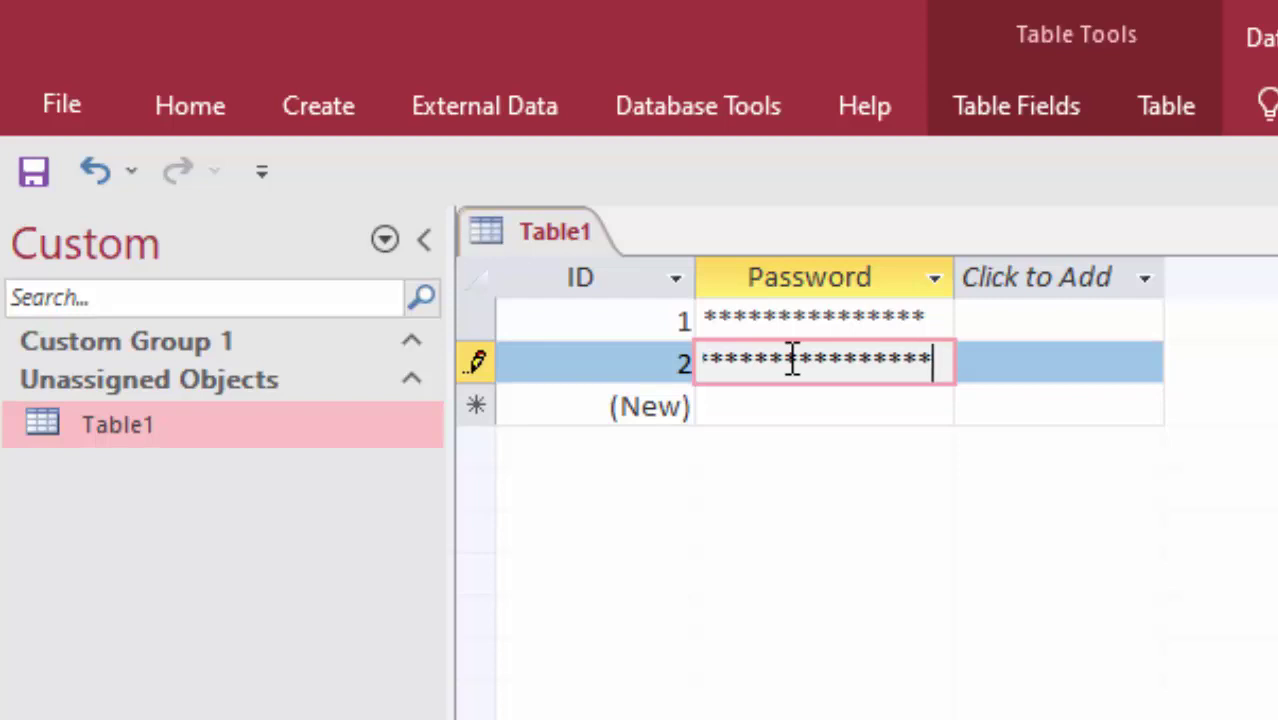
type("*")
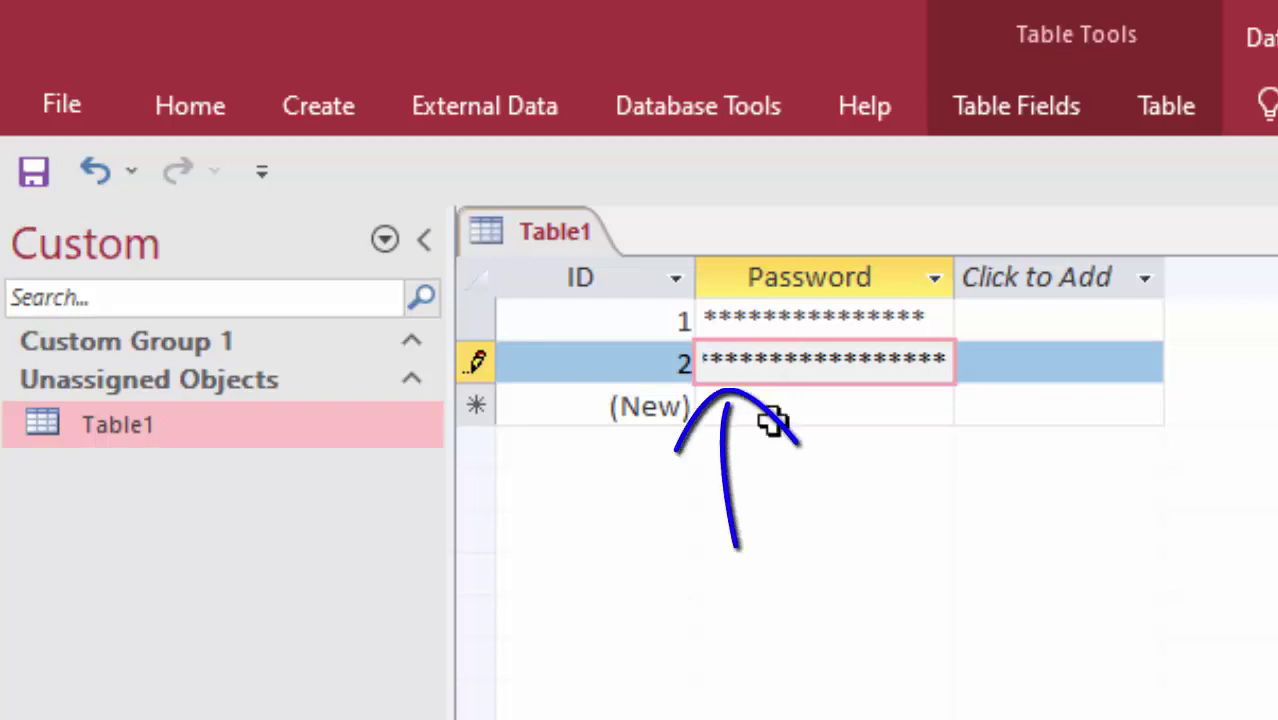
Step: Enter masked passwords for records 3 and 4, then begin a fifth record's password
left_click(777, 399)
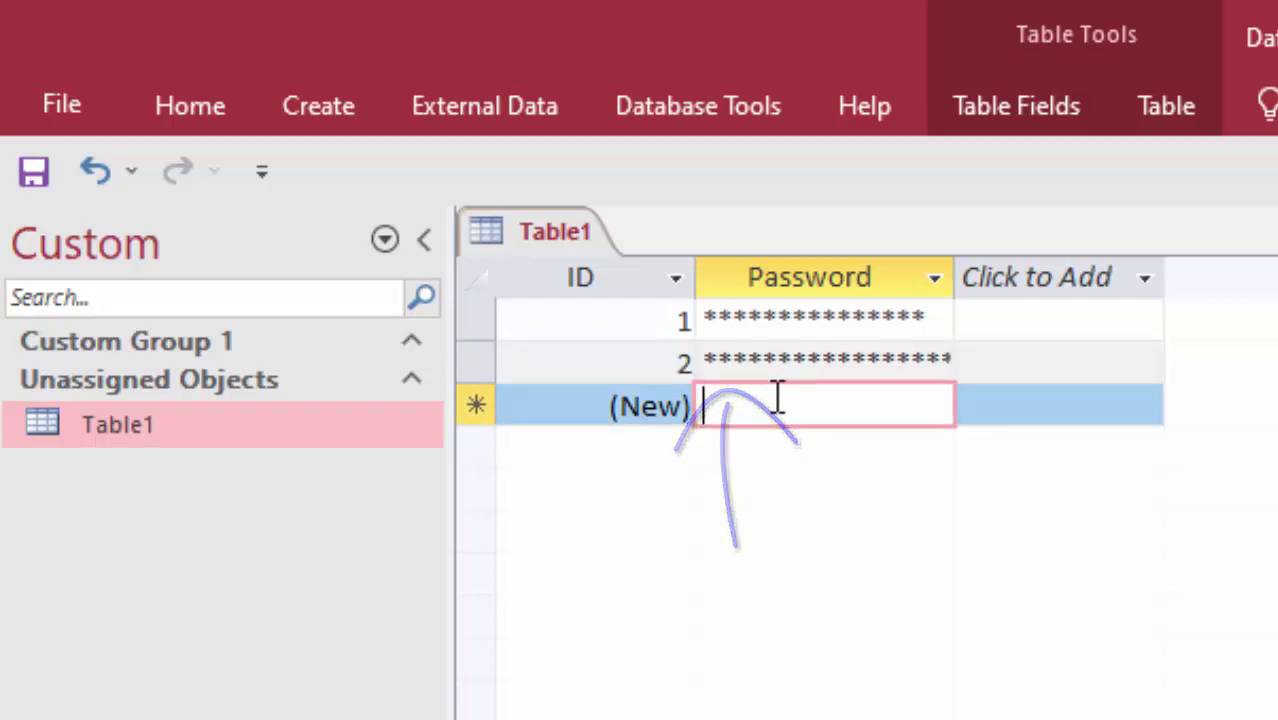
type("**")
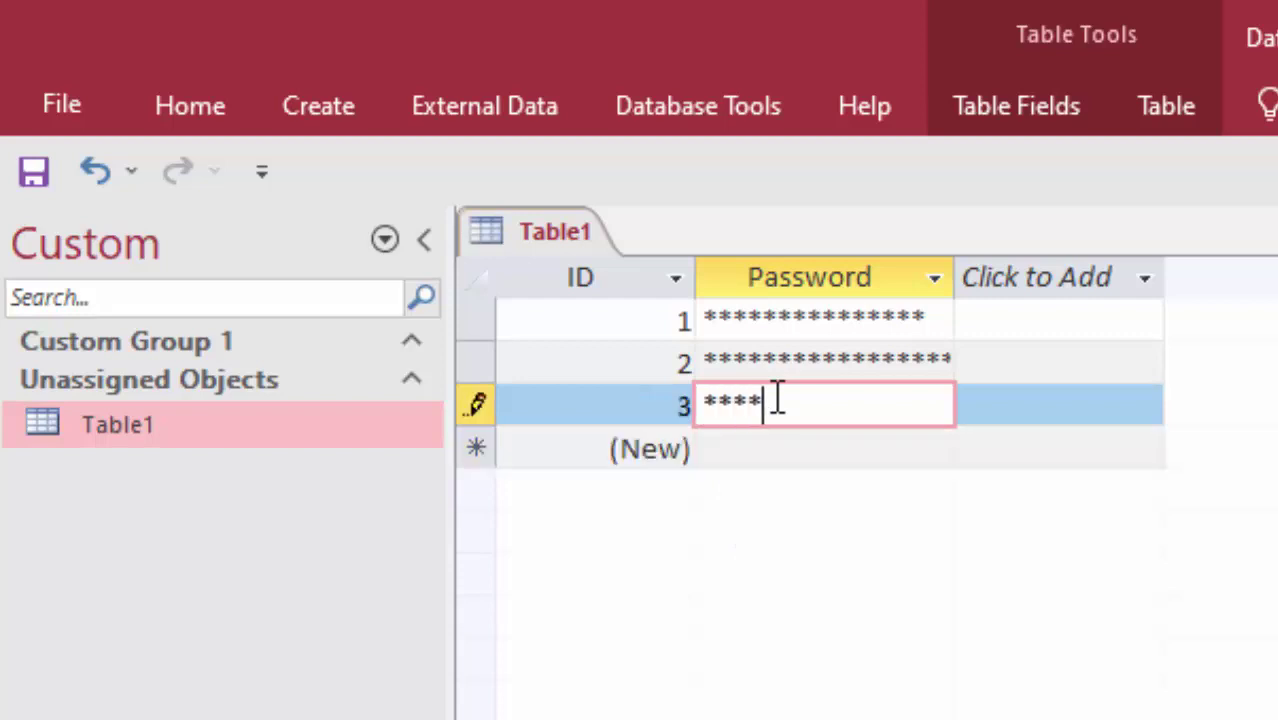
key("Tab")
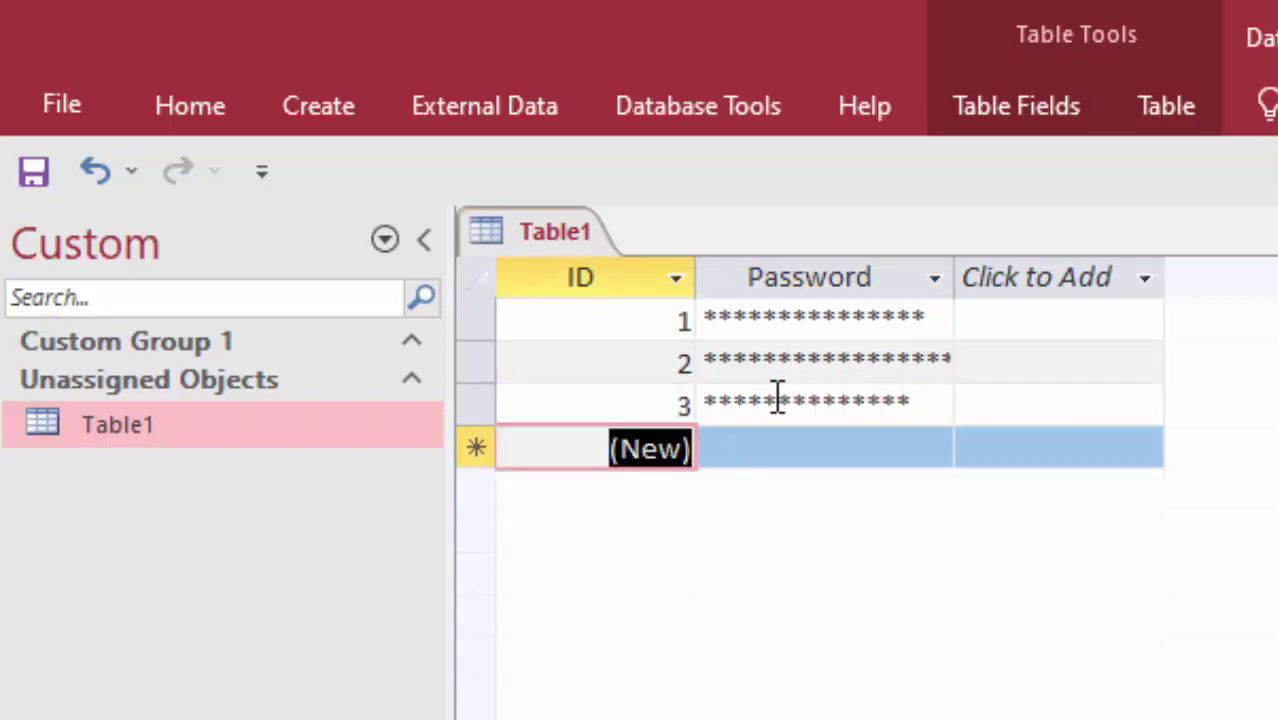
key("Tab")
type("********")
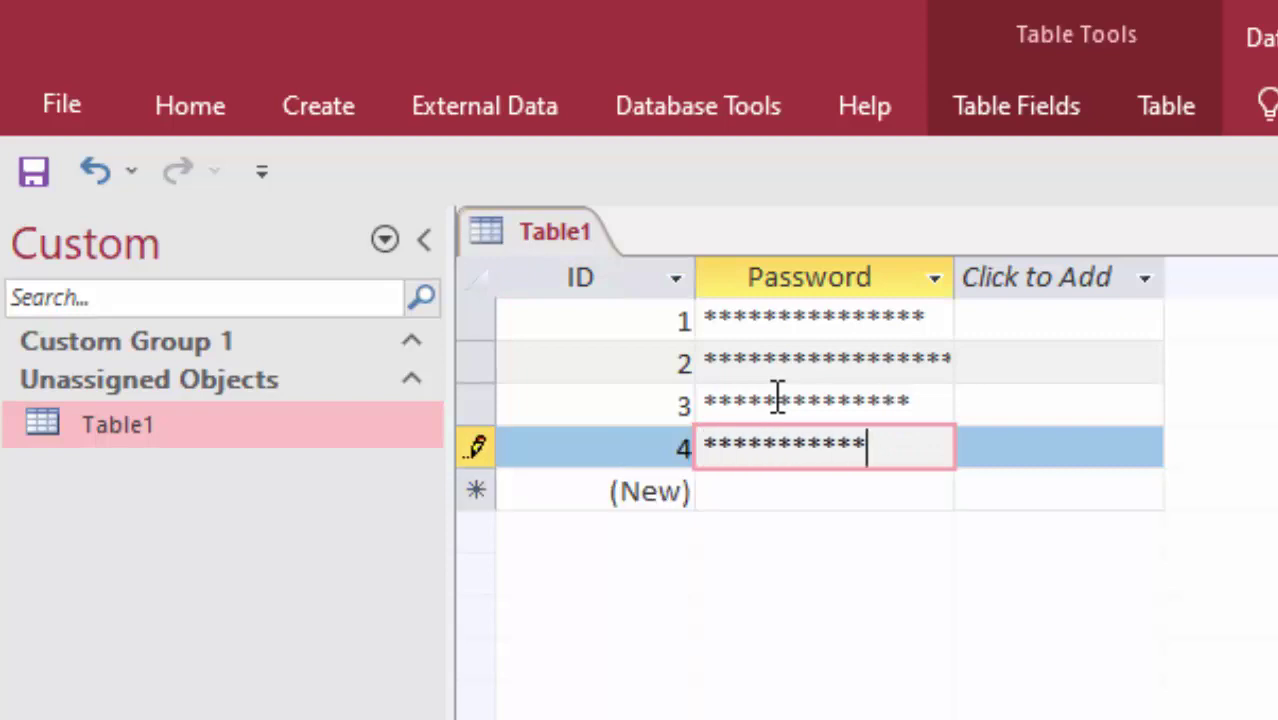
key("Tab")
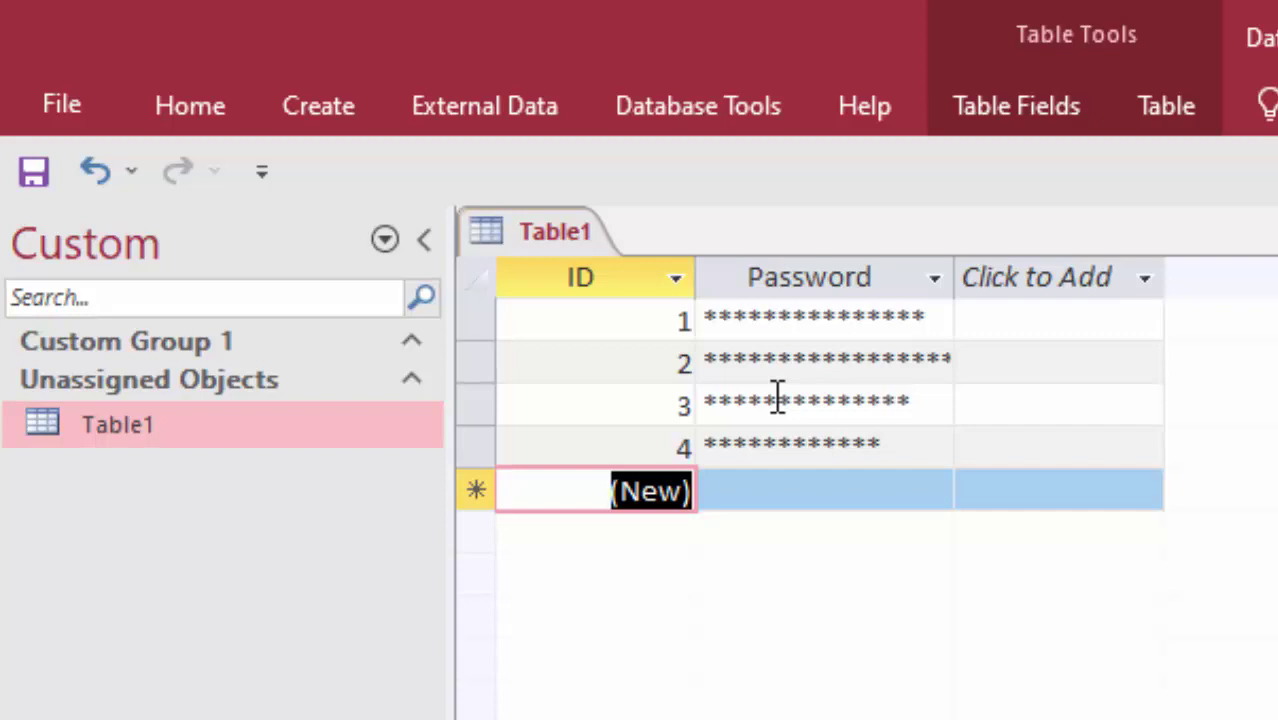
key("Tab")
type("**")
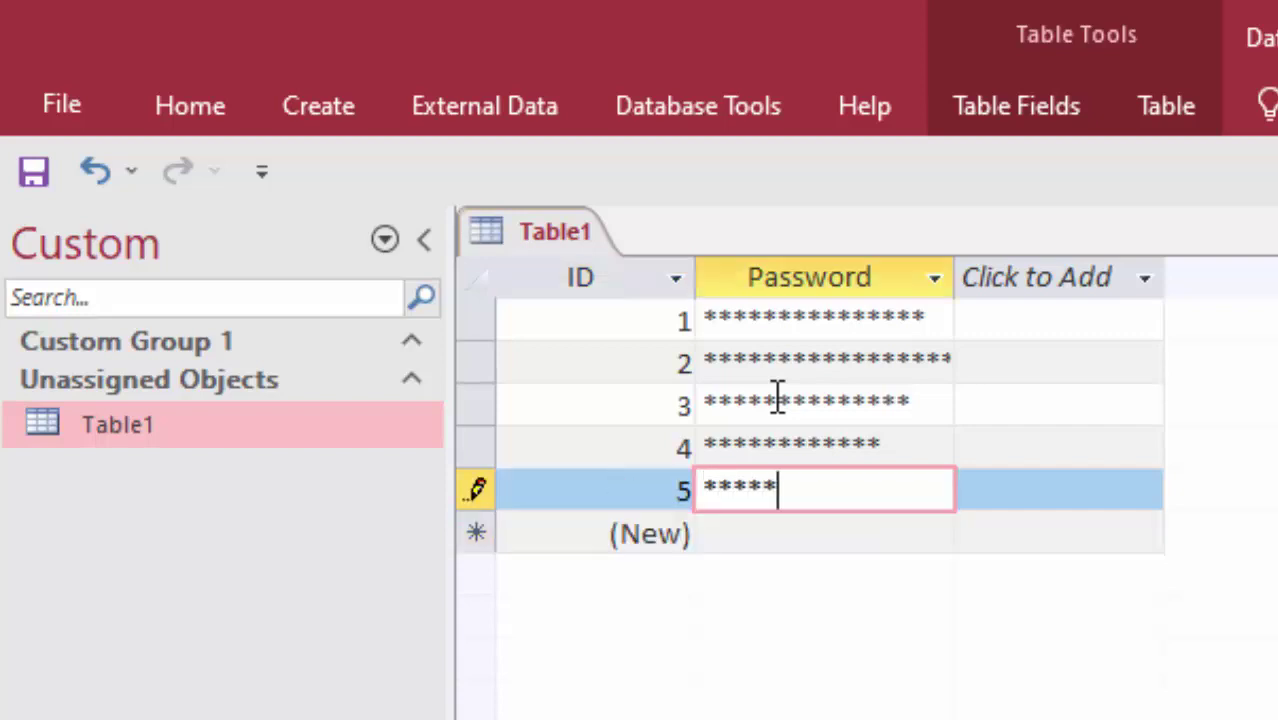
type("*****")
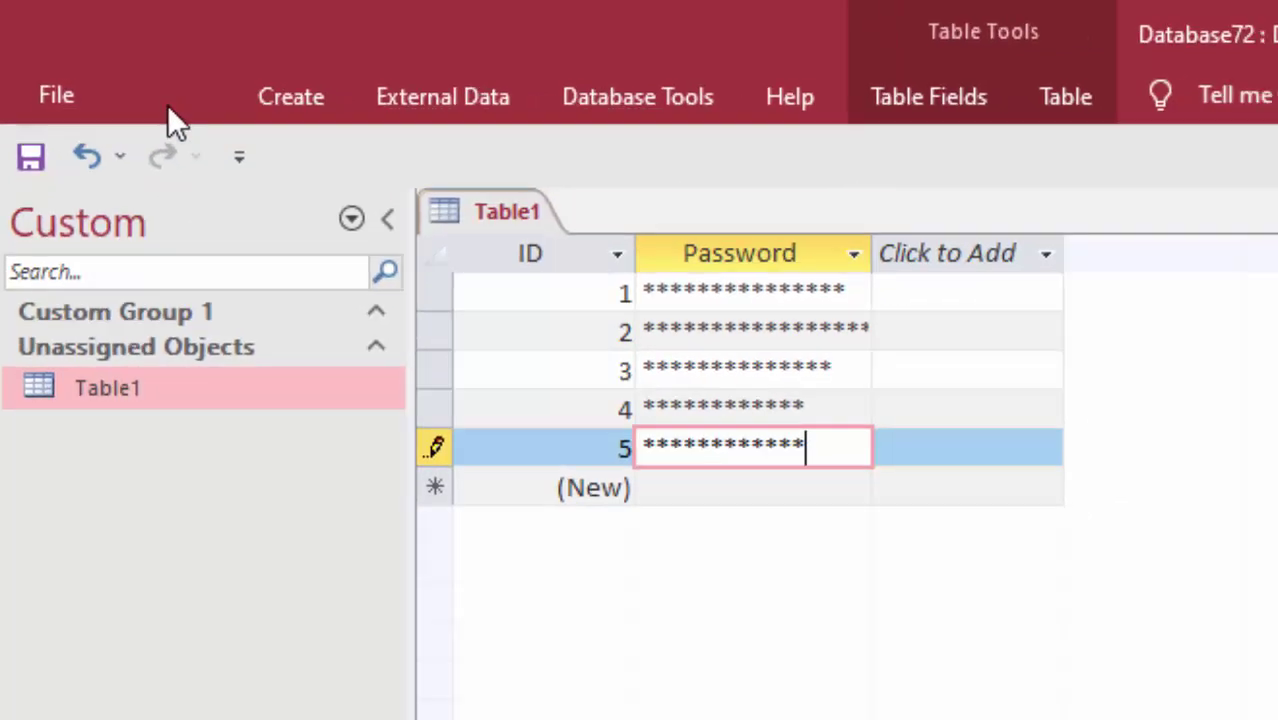
Step: Create a blank table, switch it to Design view, and save it as Table2
left_click(190, 105)
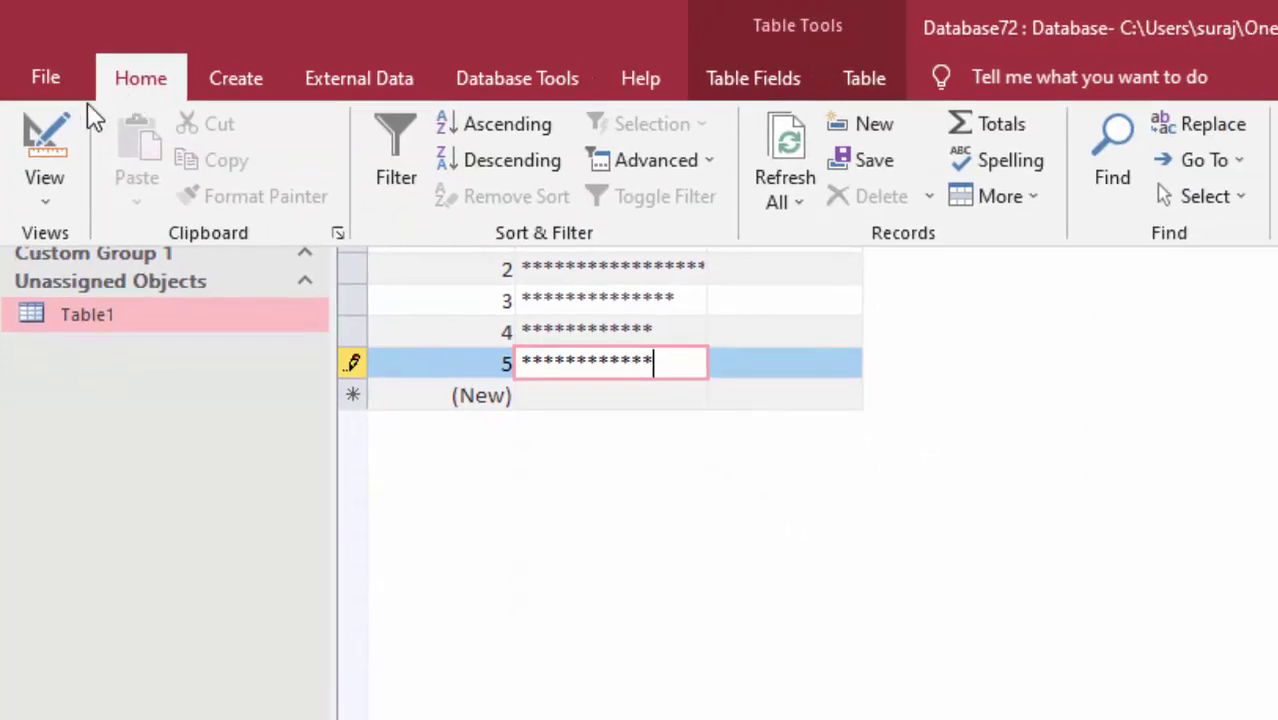
left_click(232, 91)
left_click(168, 143)
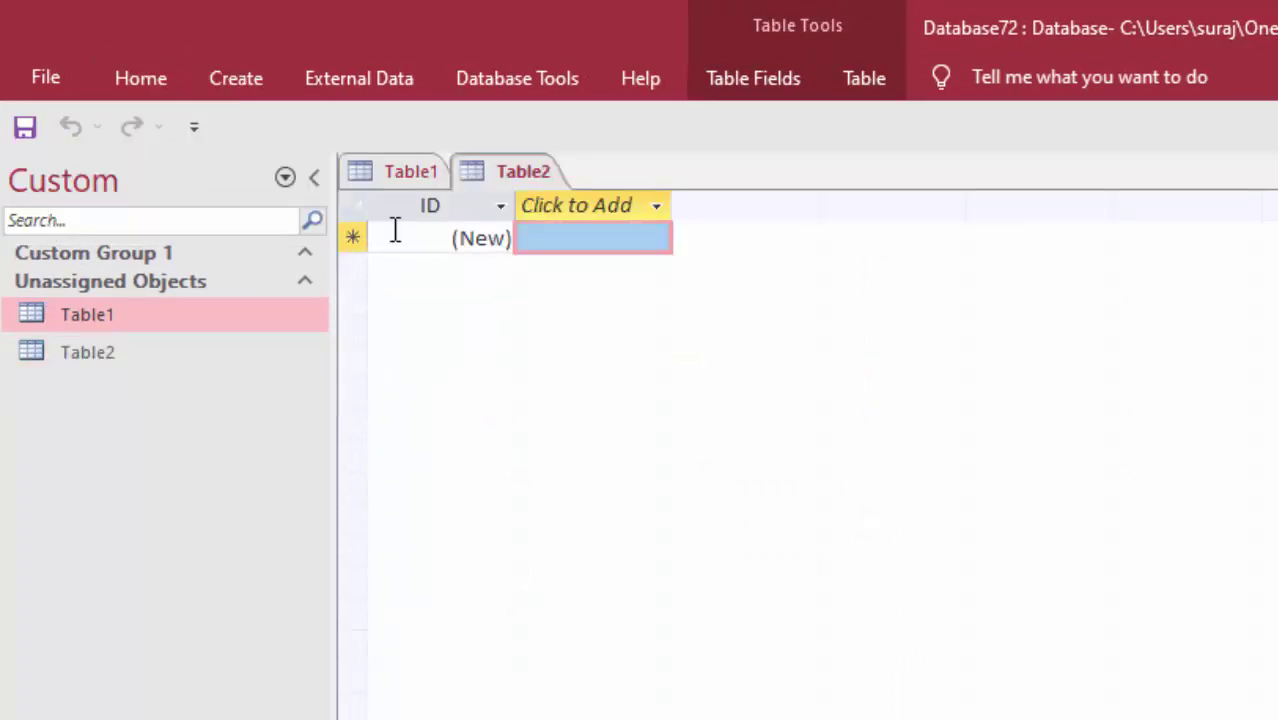
left_click(150, 78)
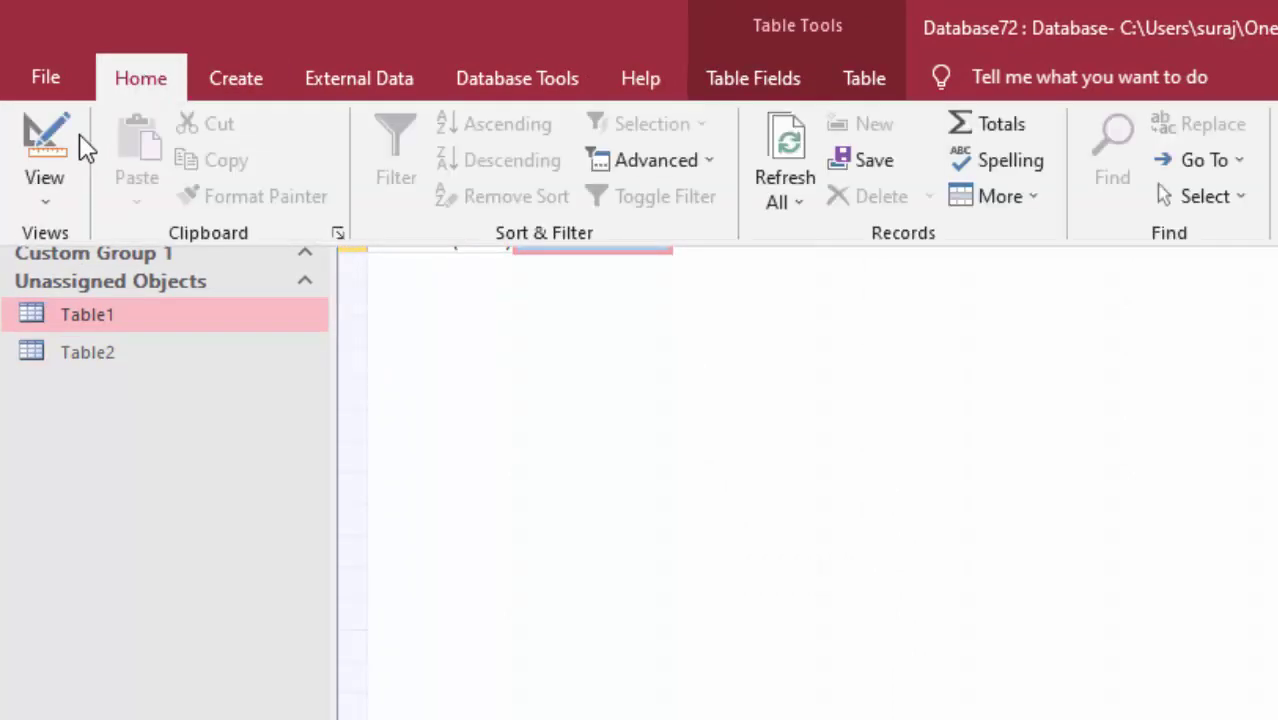
left_click(40, 140)
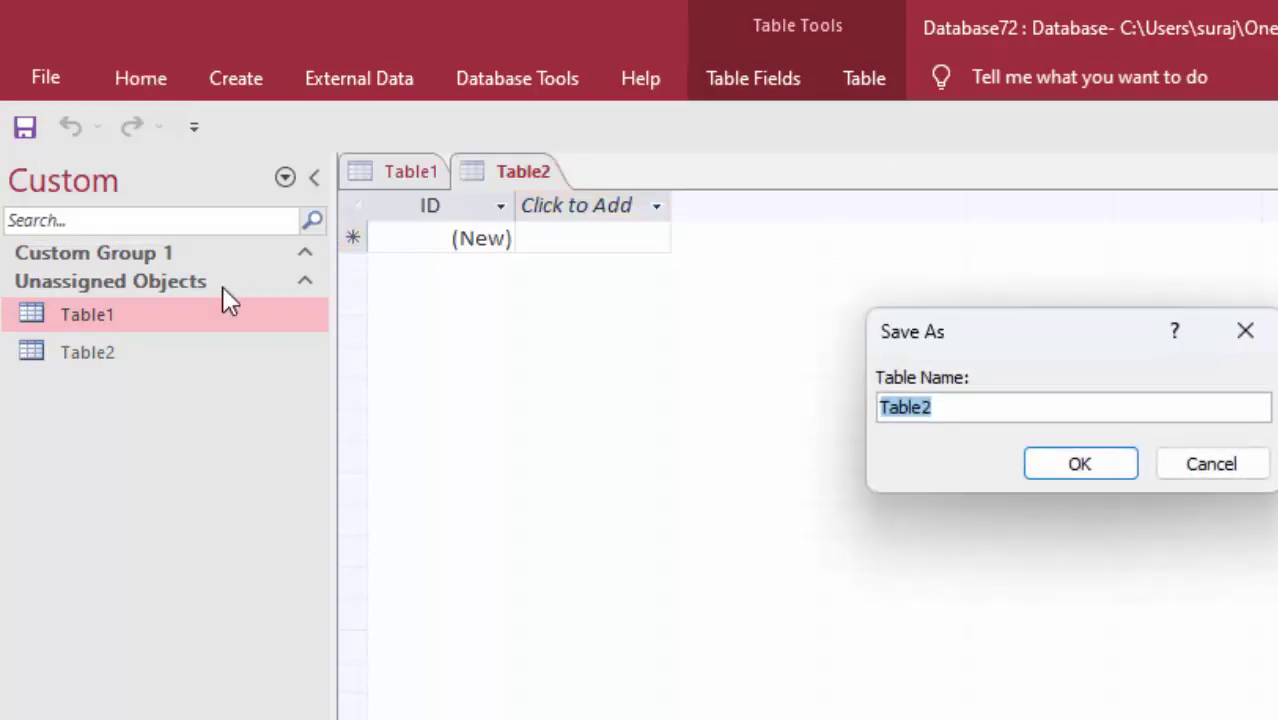
left_click(1082, 469)
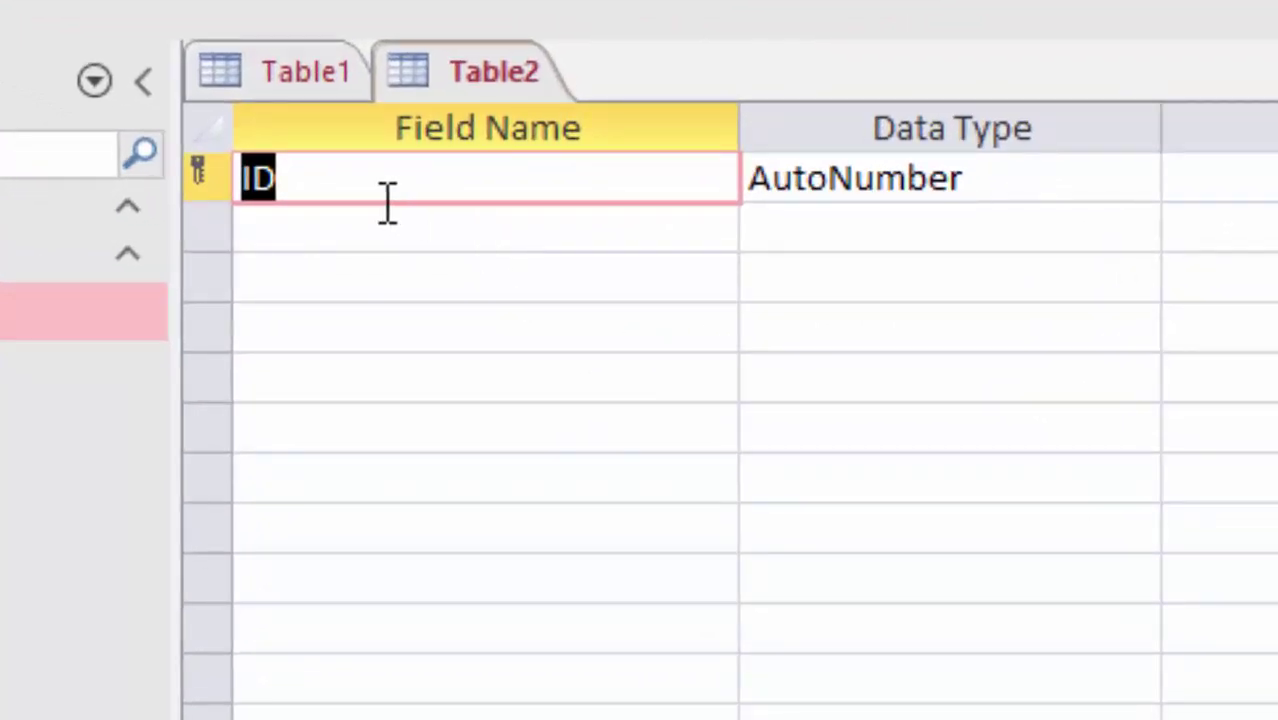
Step: Add a Short Text field named Password1 to Table2, save the design, and select Table2
left_click(305, 167)
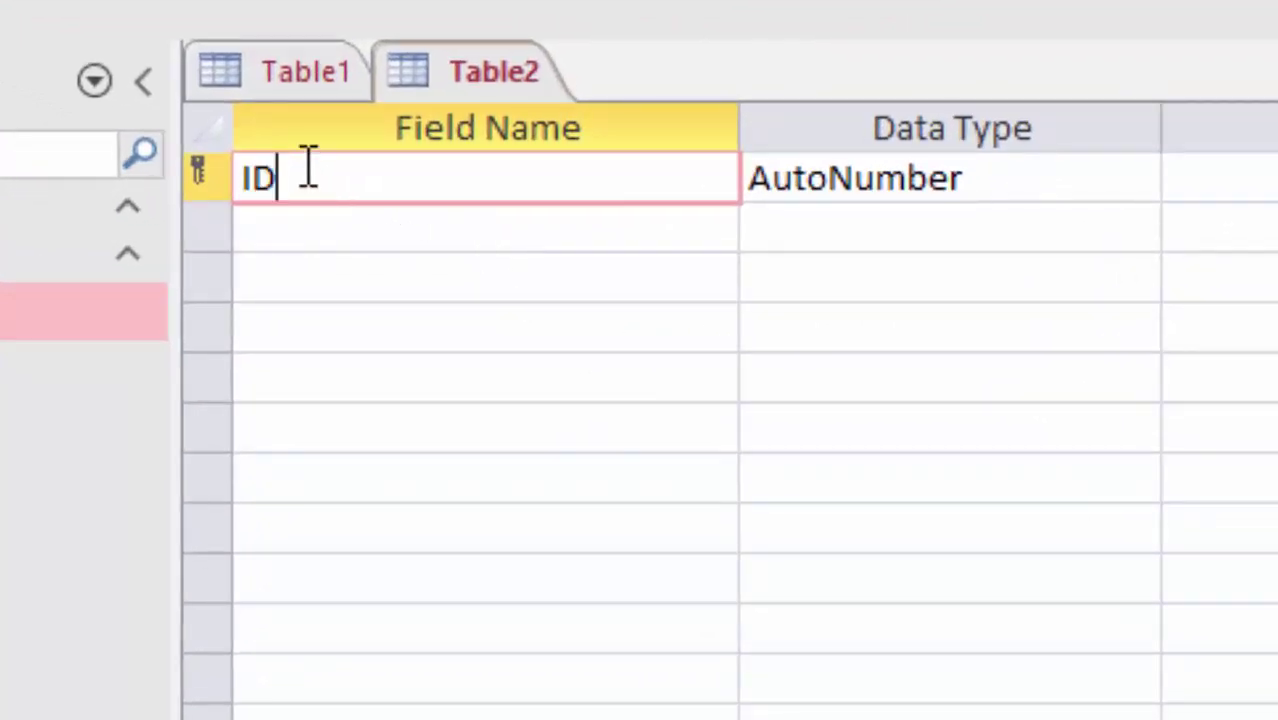
left_click(330, 253)
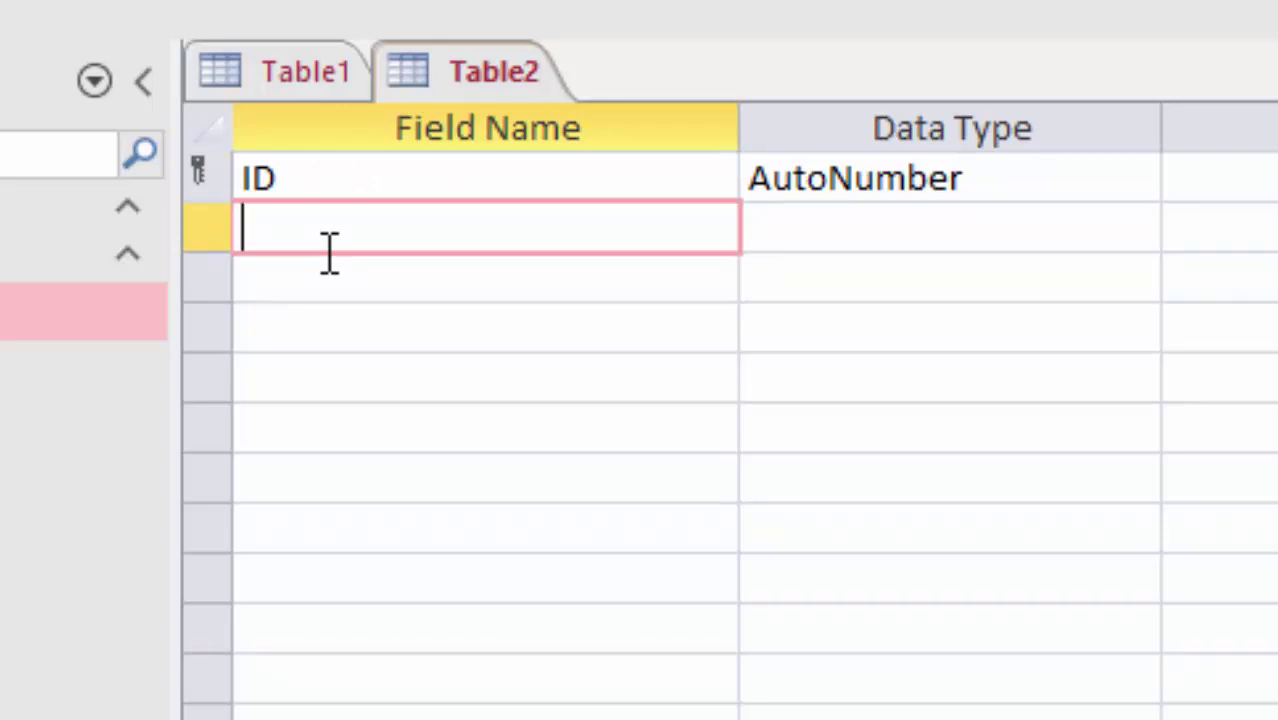
type("Passwo")
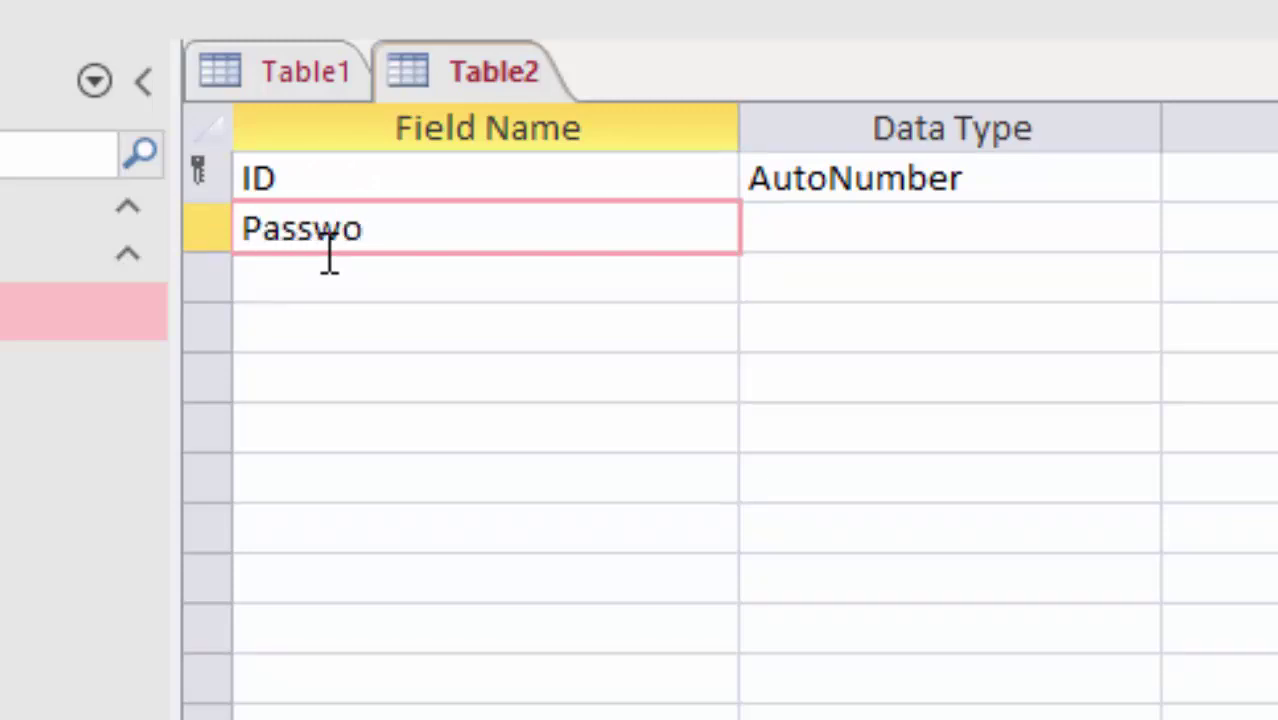
type("rd1")
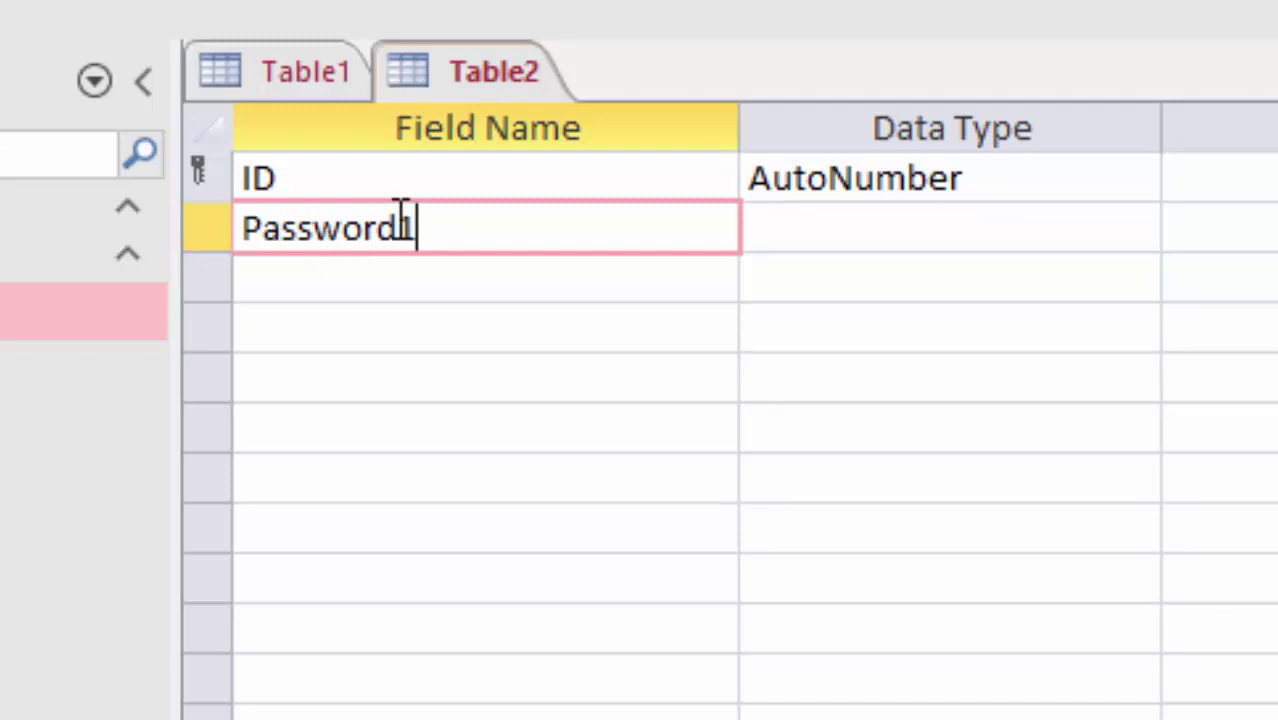
left_click(992, 208)
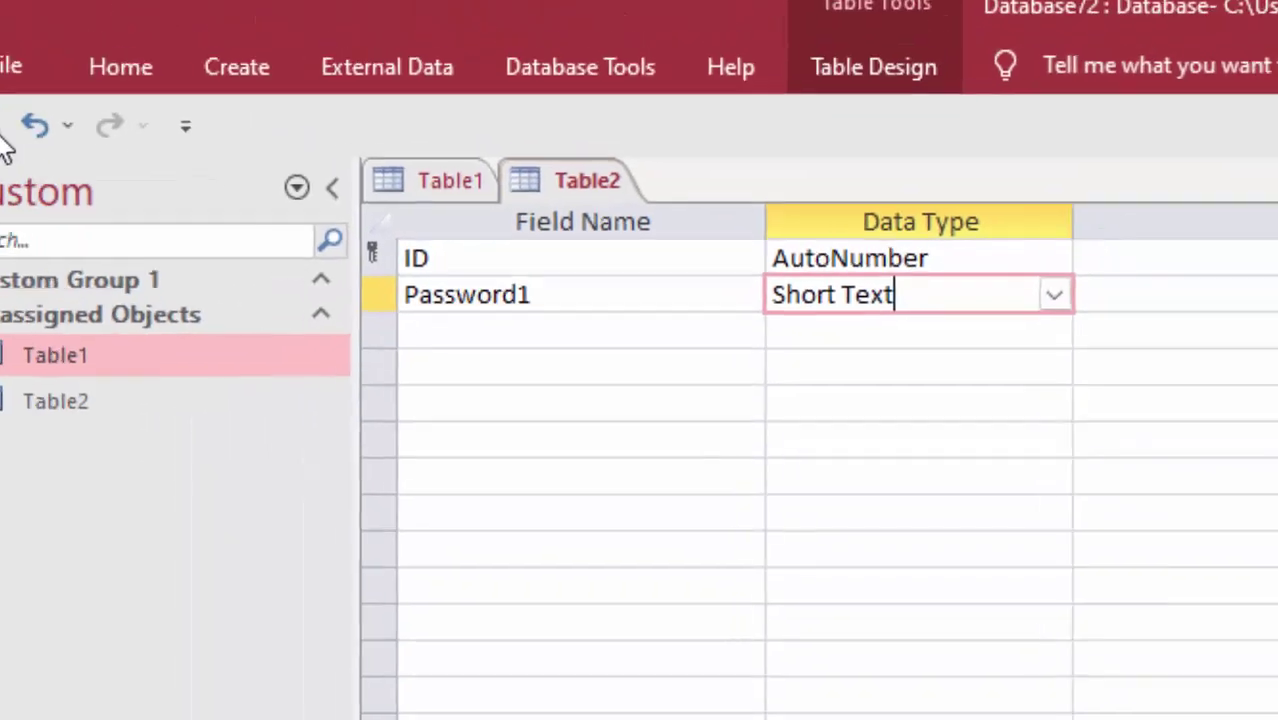
left_click(28, 146)
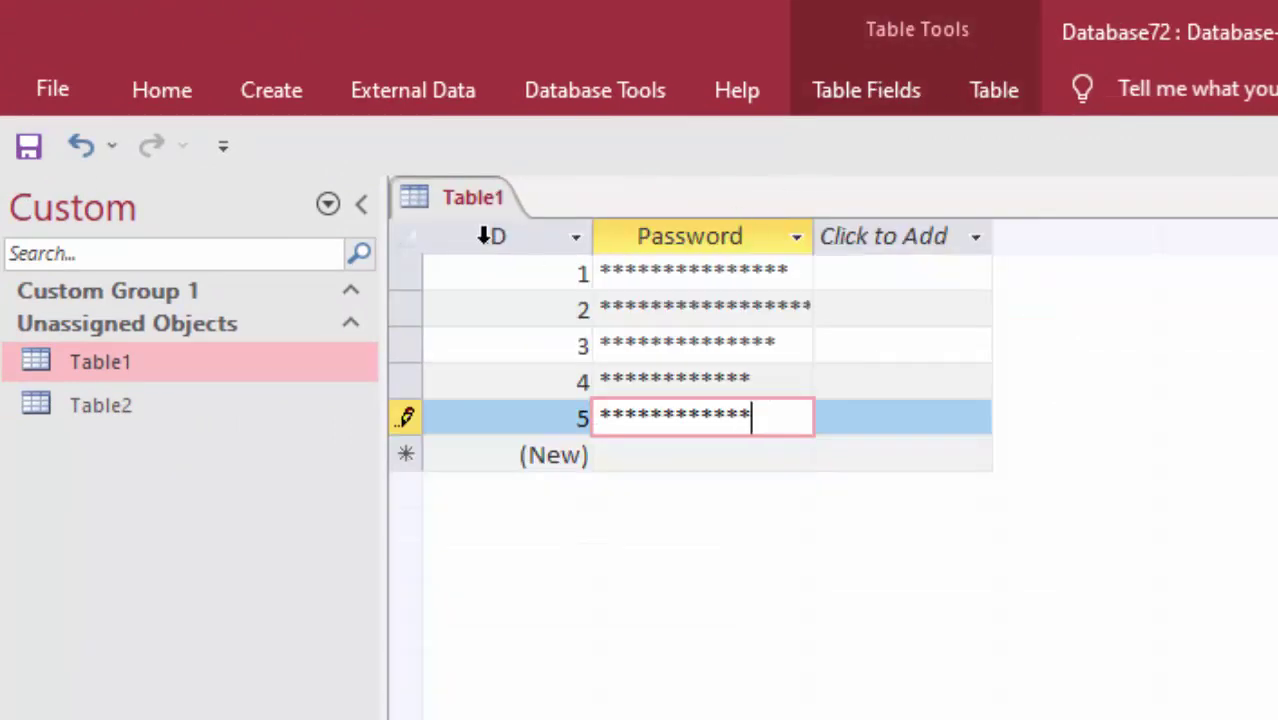
left_click(158, 408)
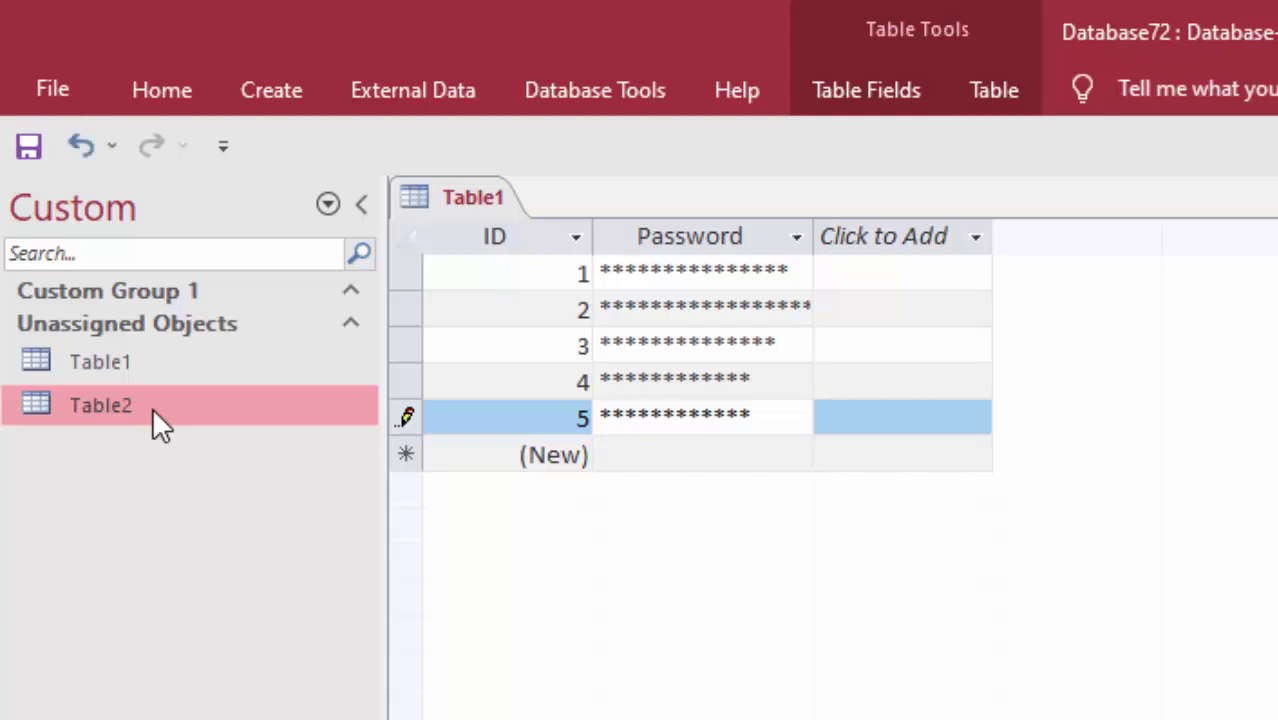
Step: Open Table2 and enter two sample passwords in Password1, left visible as plain text
double_click(152, 407)
left_click(736, 275)
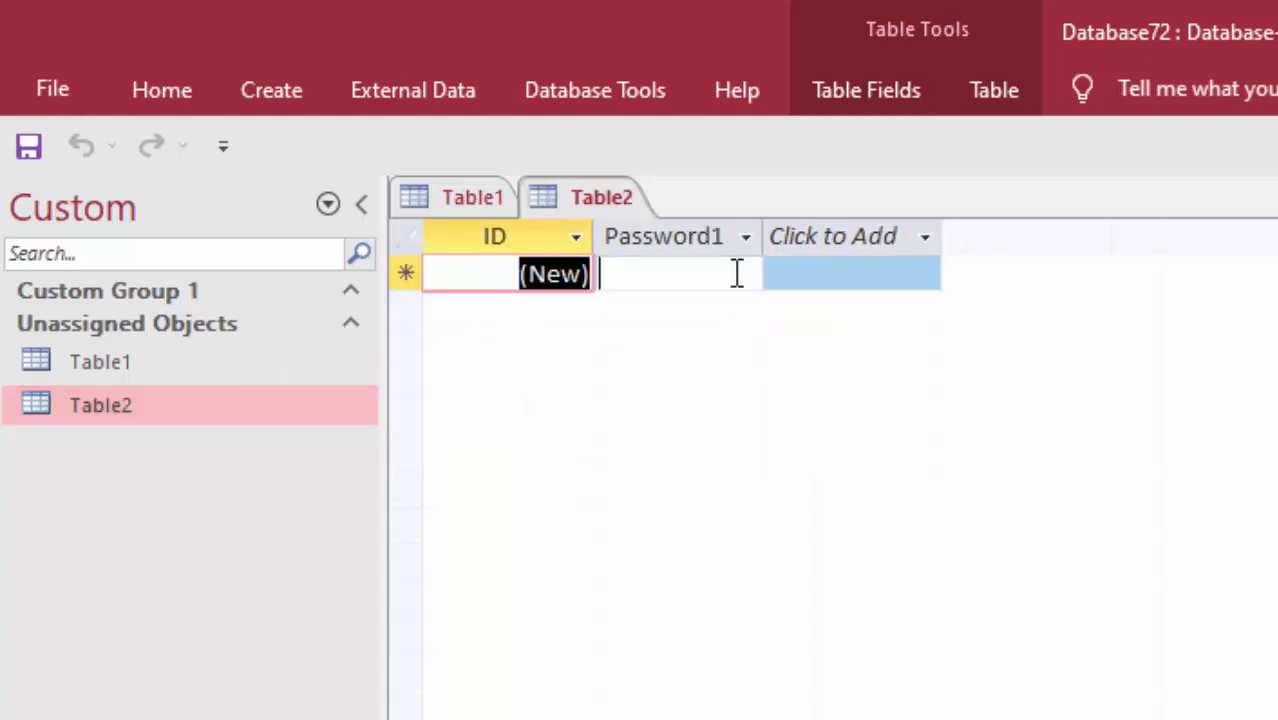
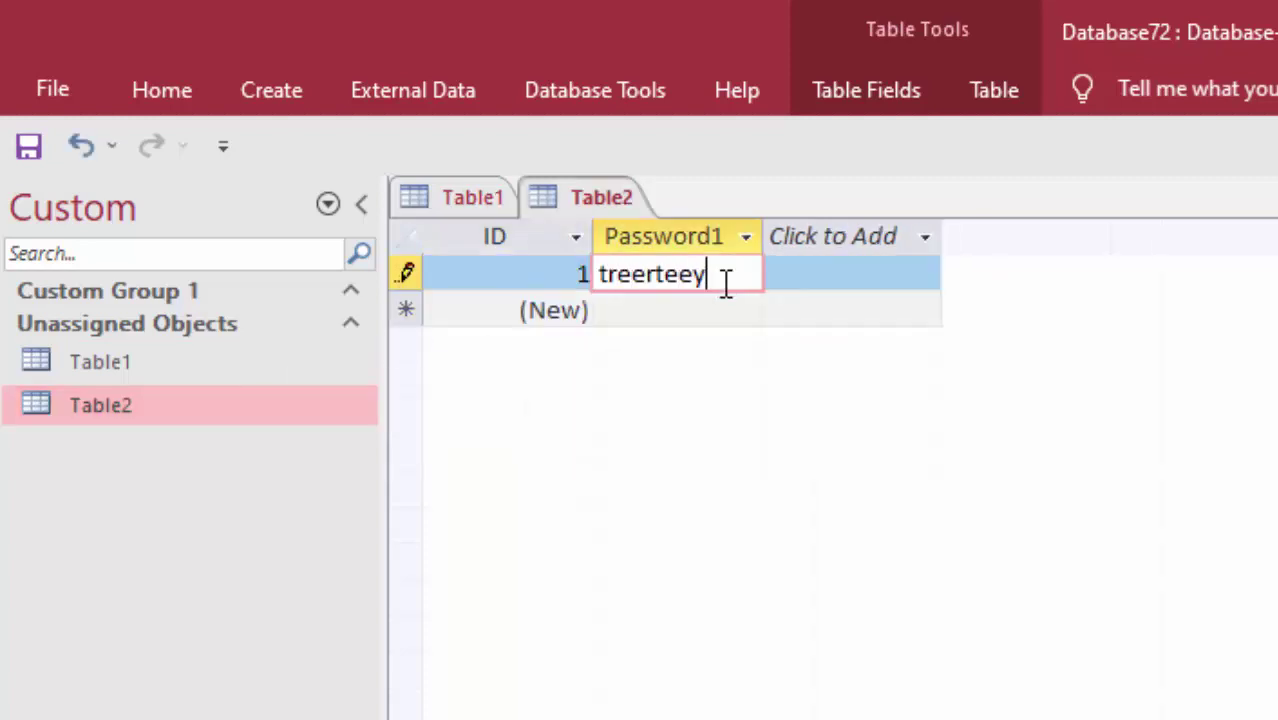
left_click(676, 311)
type("dssds")
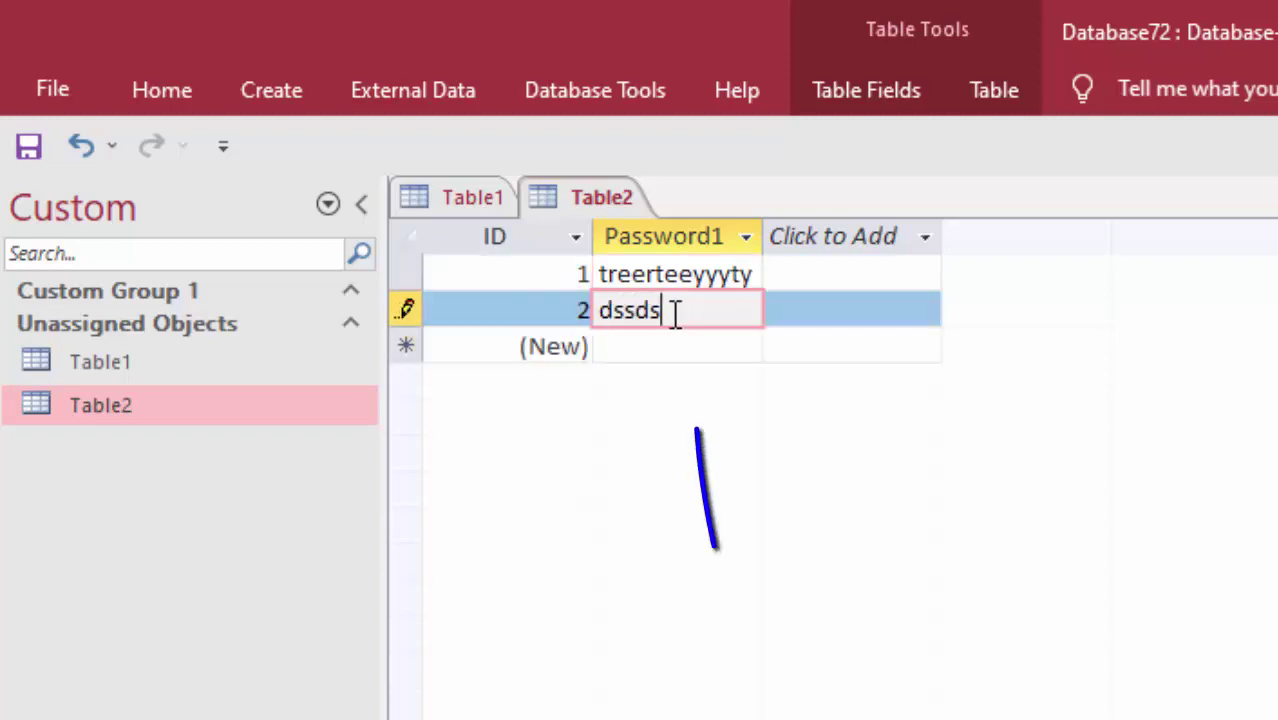
type("ggfggfg")
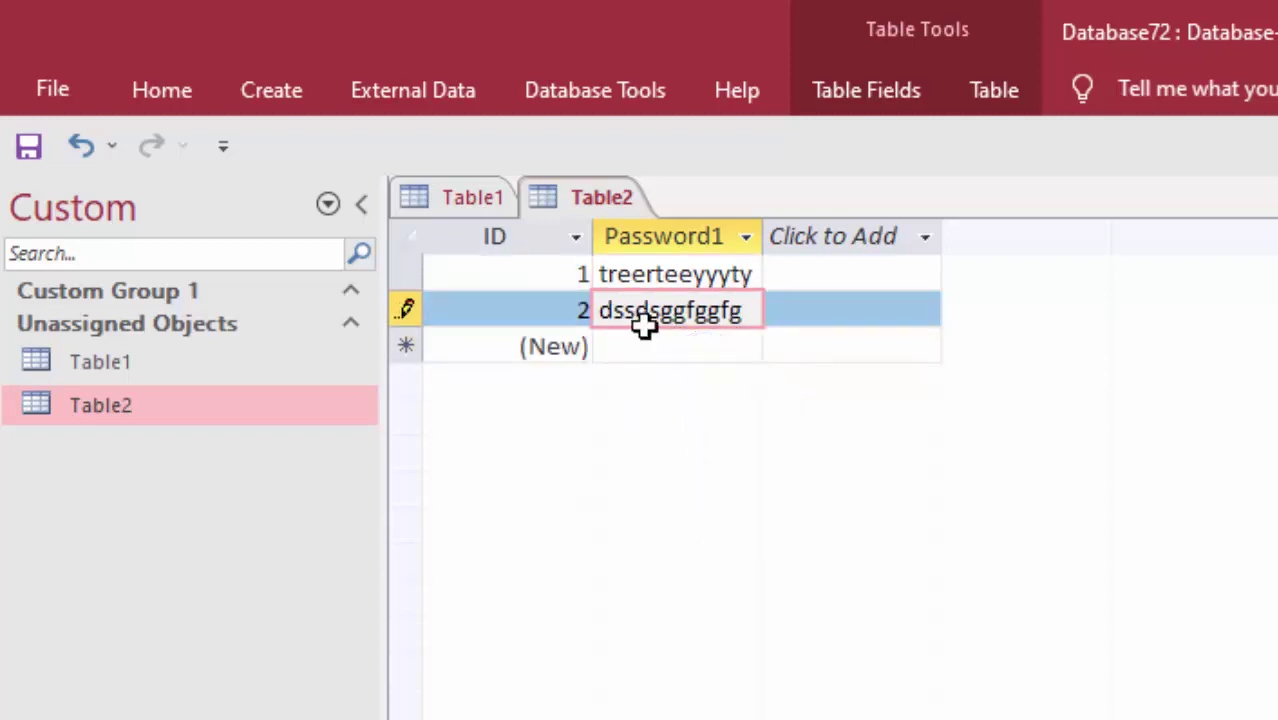
left_click(630, 346)
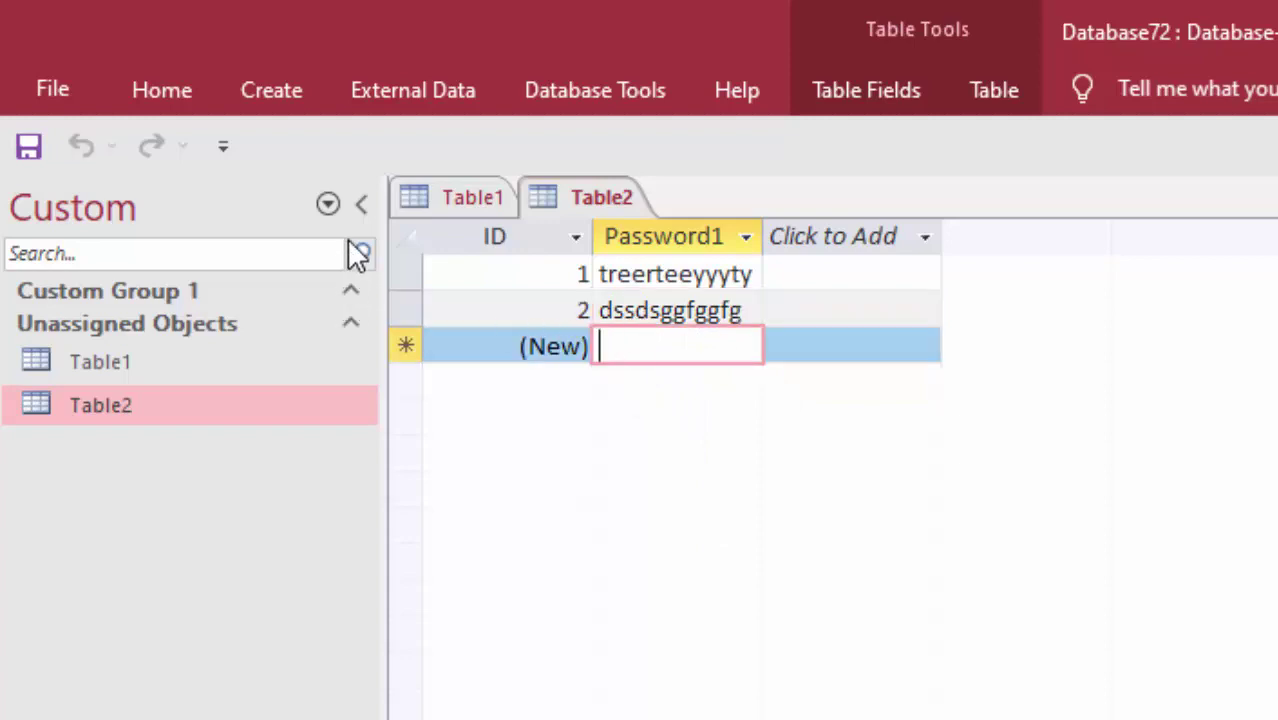
Step: Open Table2 in Design view and give Password1 the Password input mask through the wizard
right_click(170, 394)
left_click(296, 460)
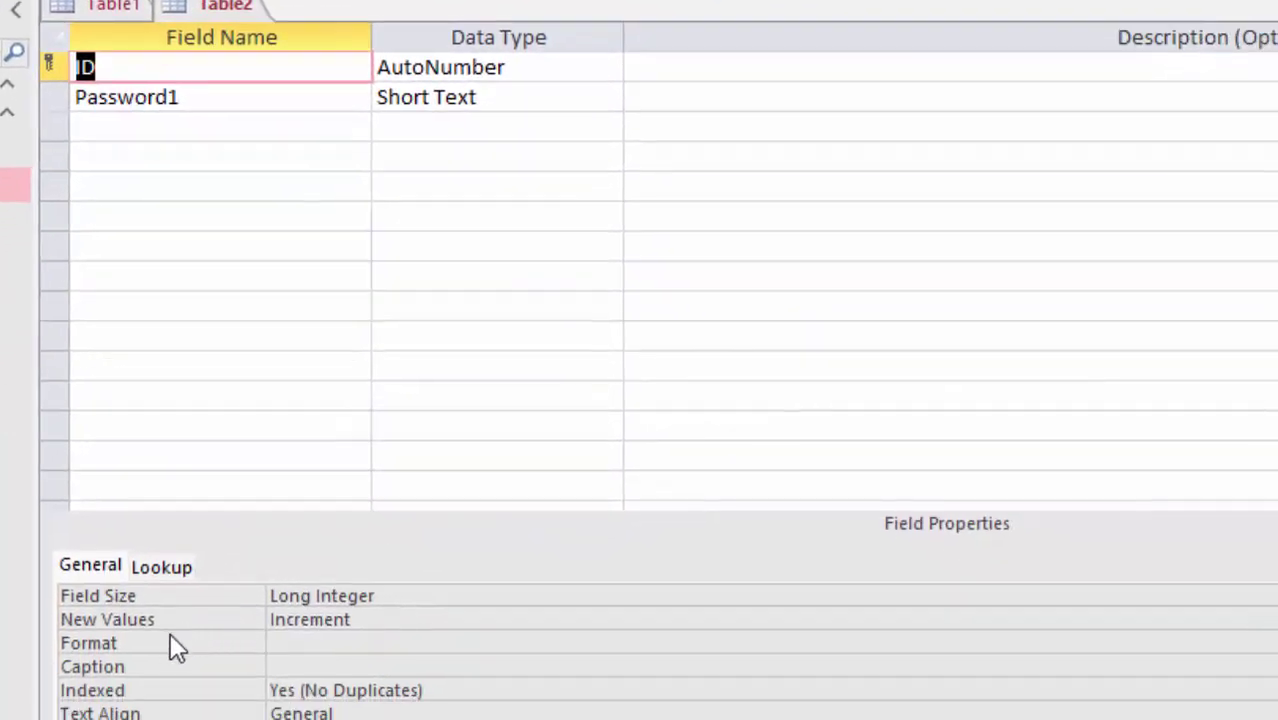
left_click(504, 100)
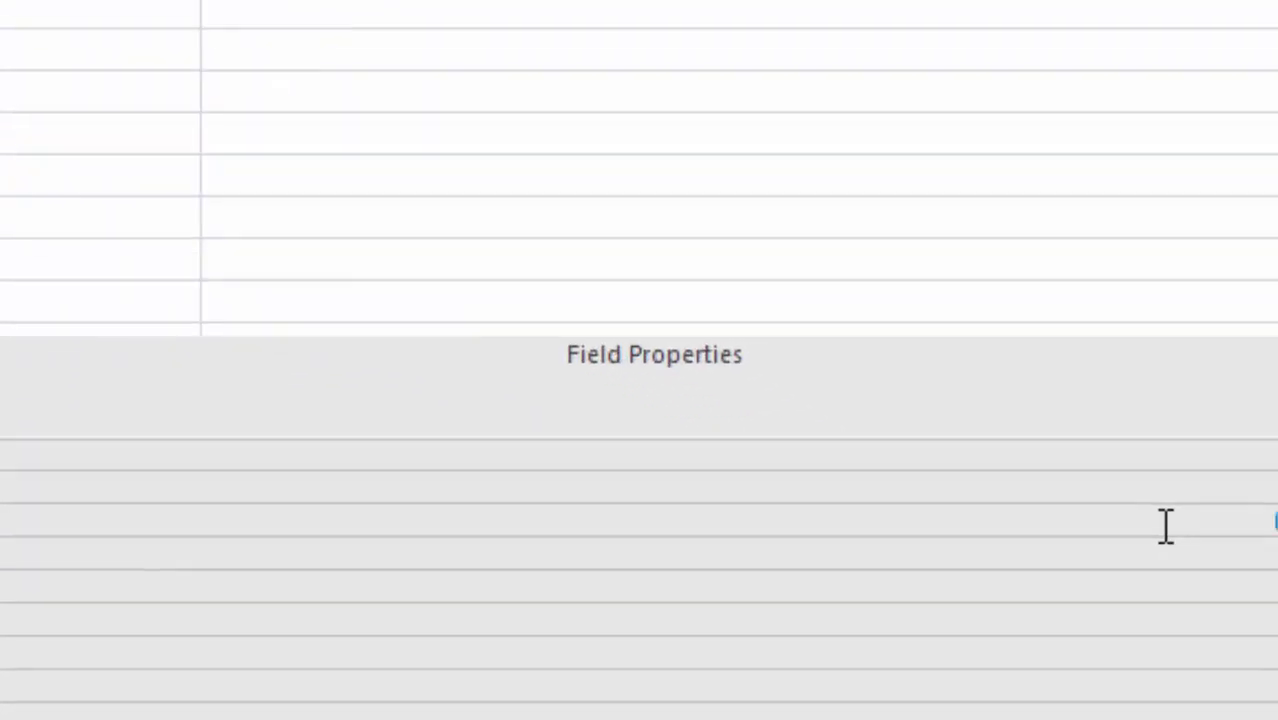
left_click(1277, 645)
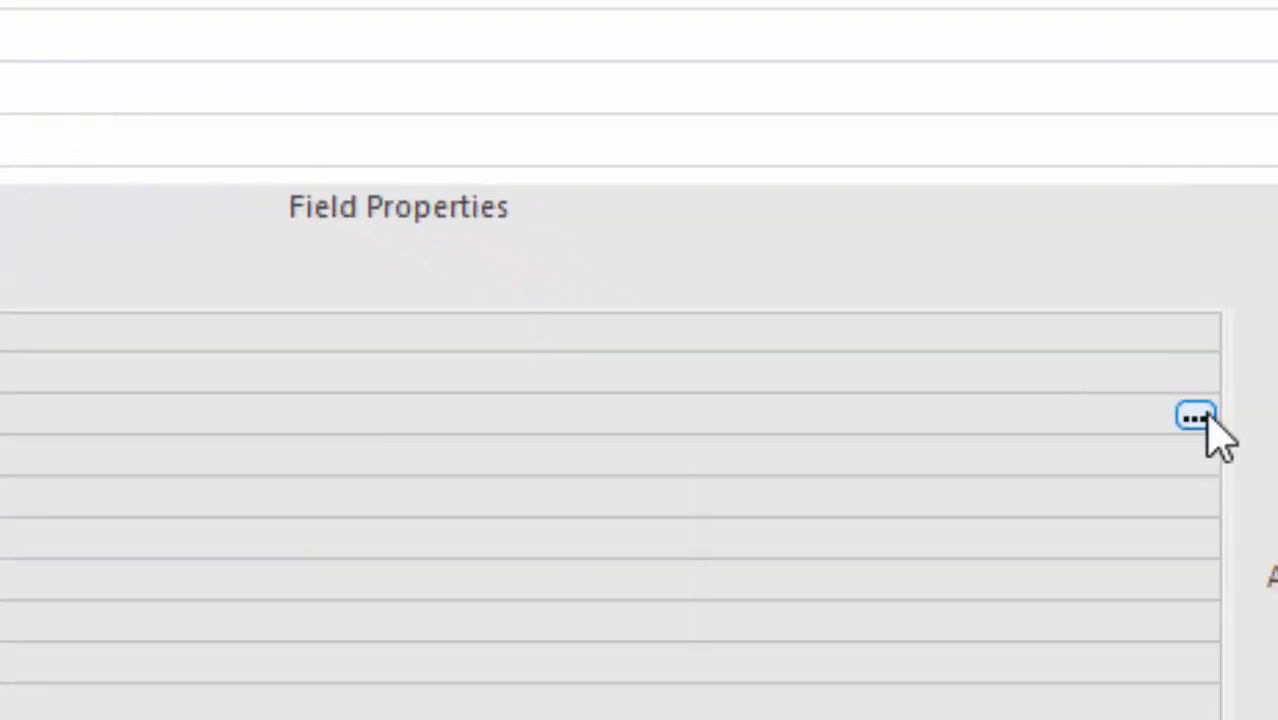
left_click(1201, 418)
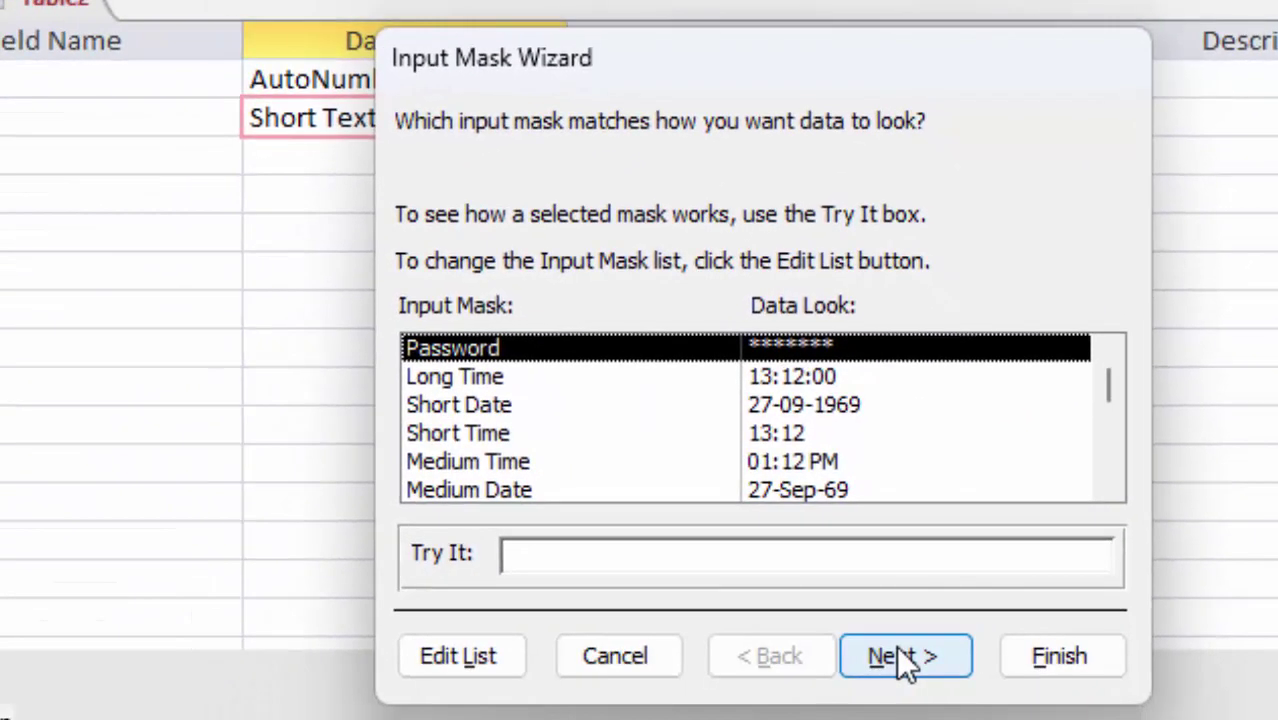
left_click(905, 658)
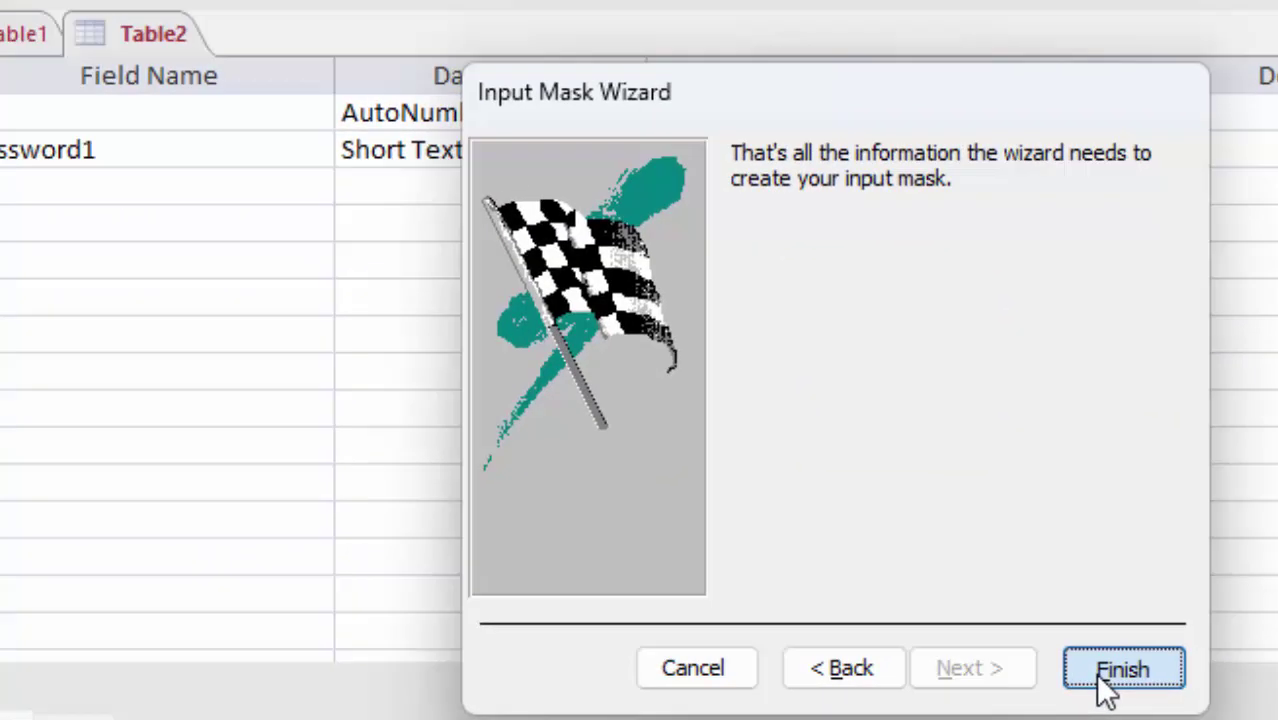
left_click(1015, 664)
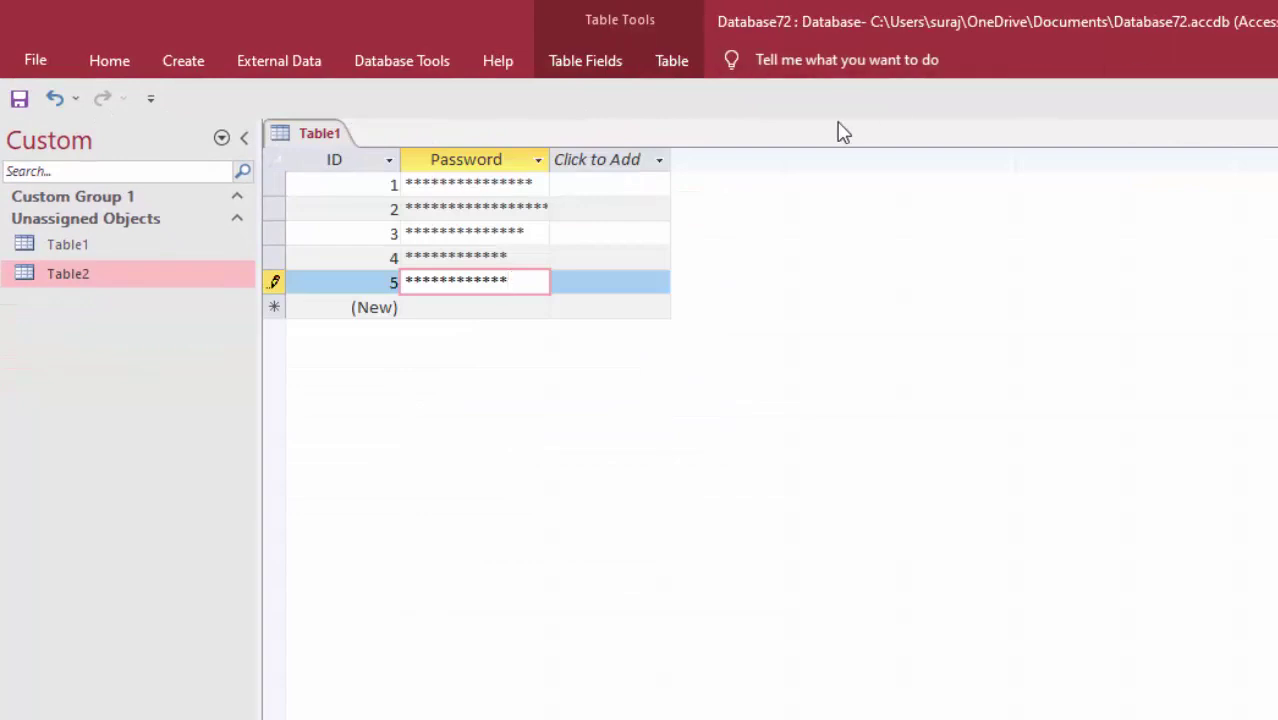
Step: Open Table2's datasheet and enter two asterisk-masked passwords in new Password1 rows
left_click(82, 278)
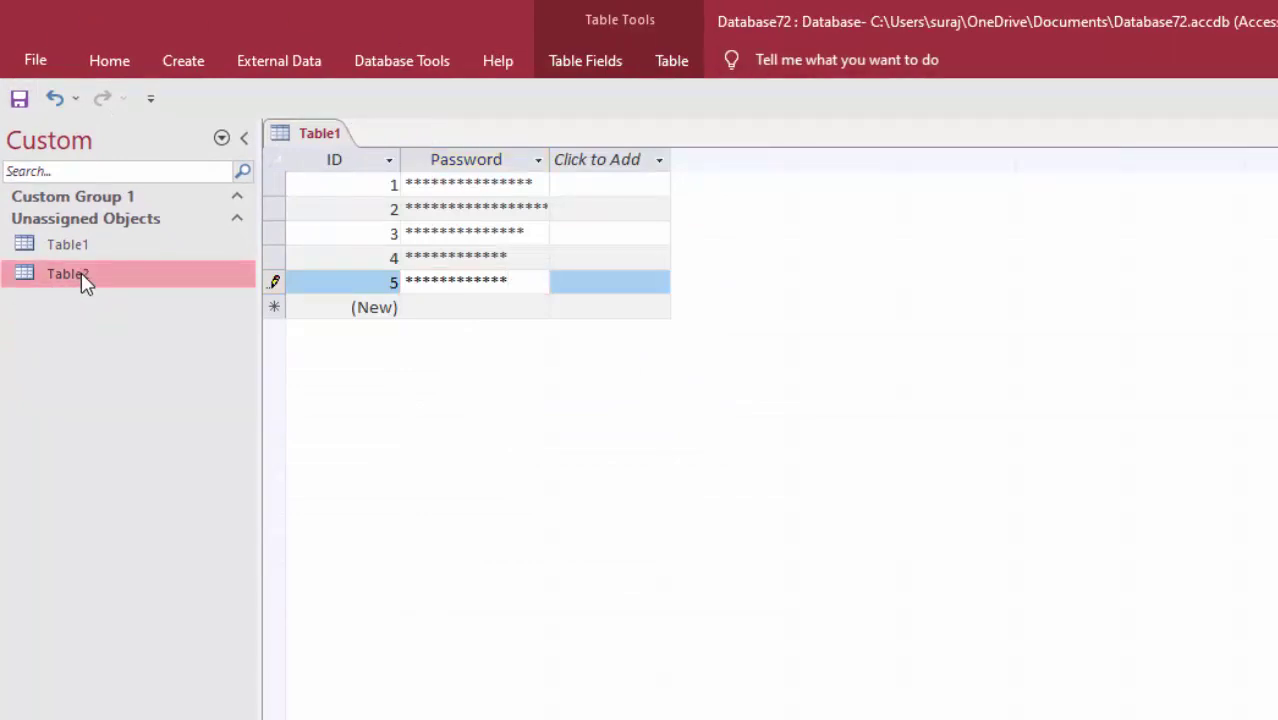
double_click(81, 274)
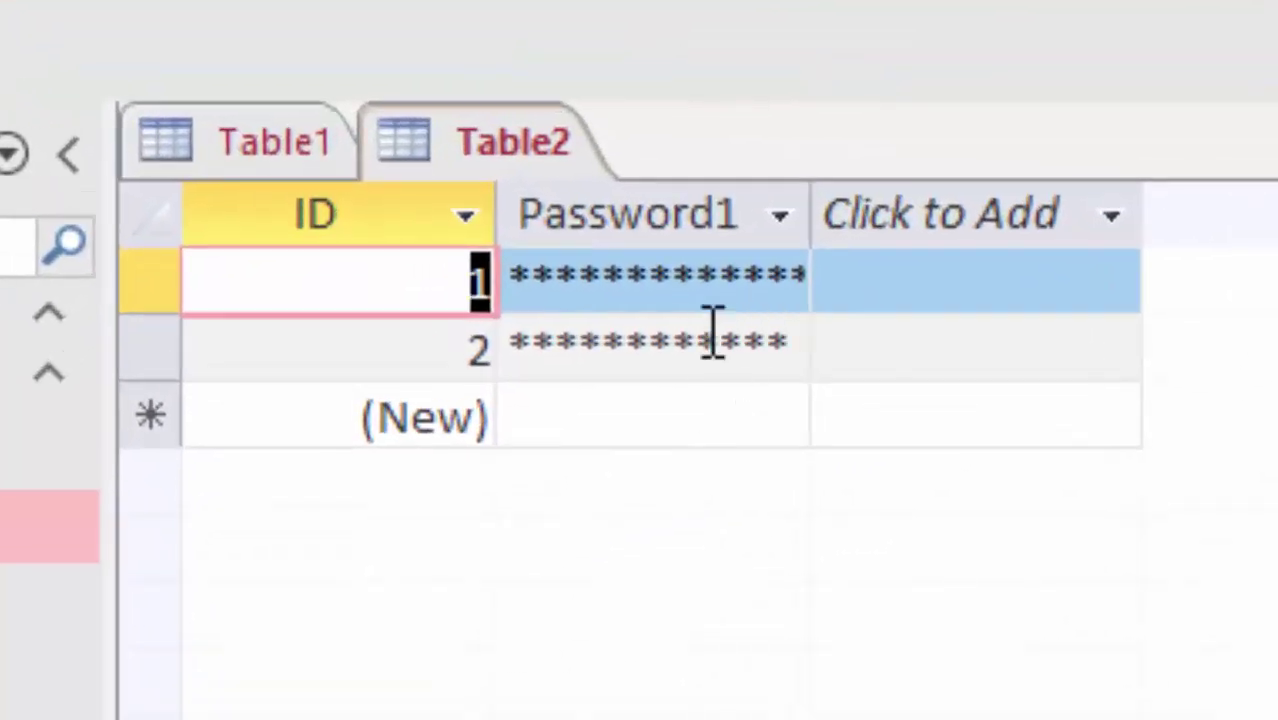
left_click(642, 410)
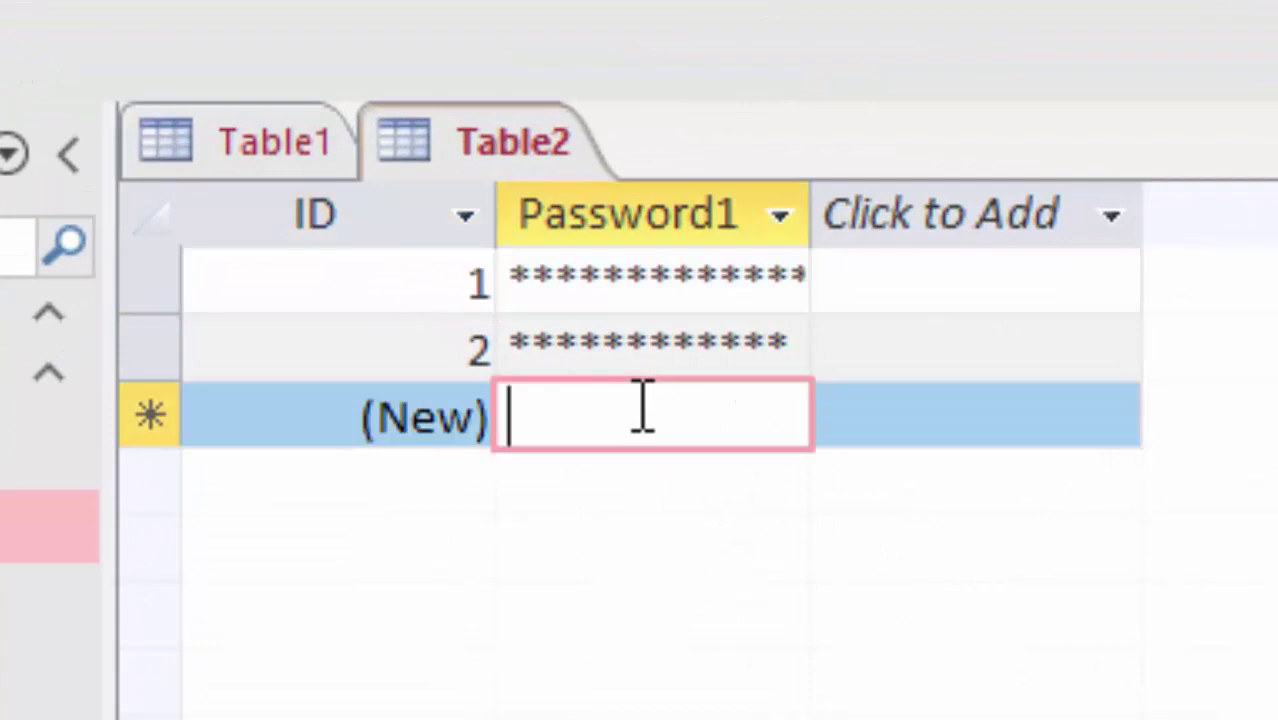
type("**********")
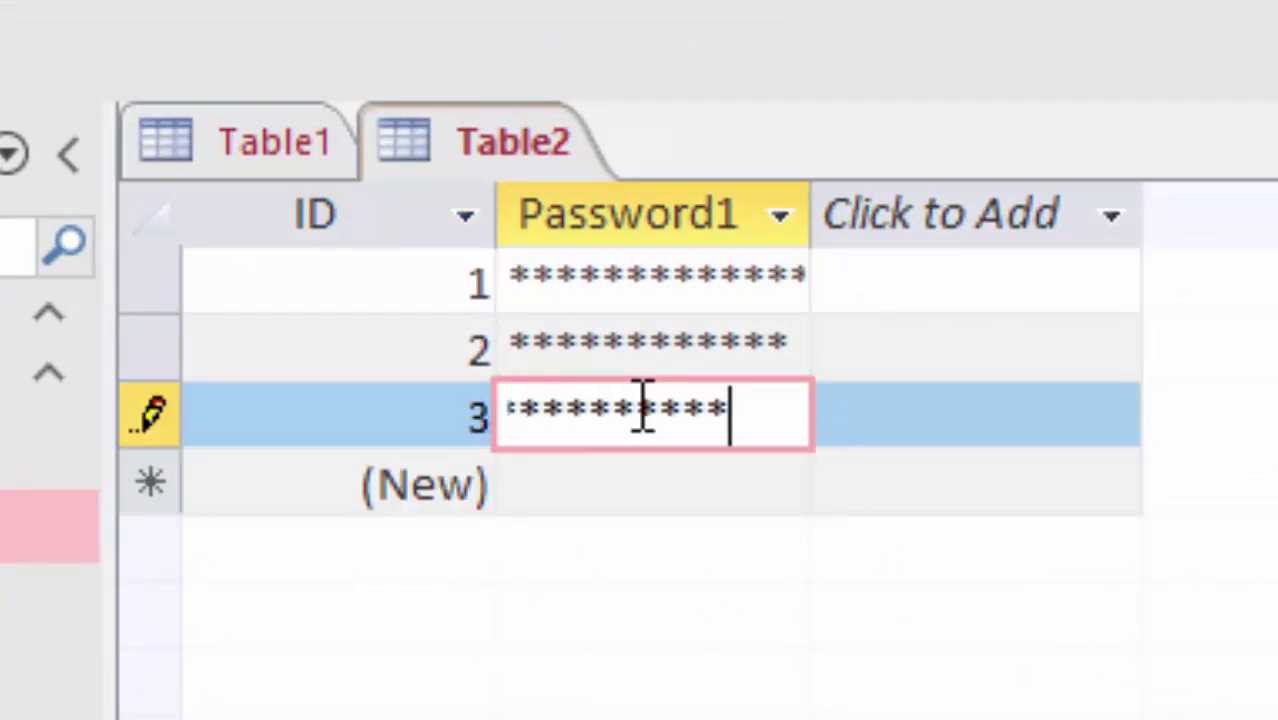
type("*")
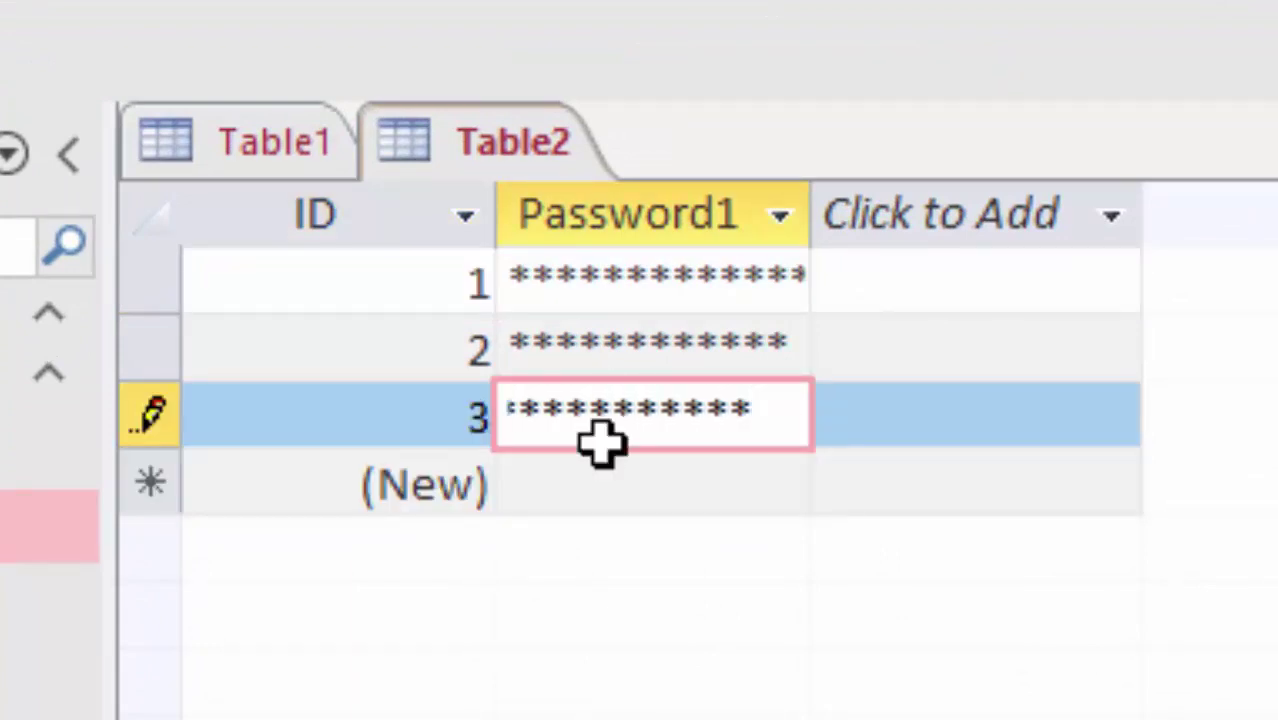
left_click(625, 476)
type("***********")
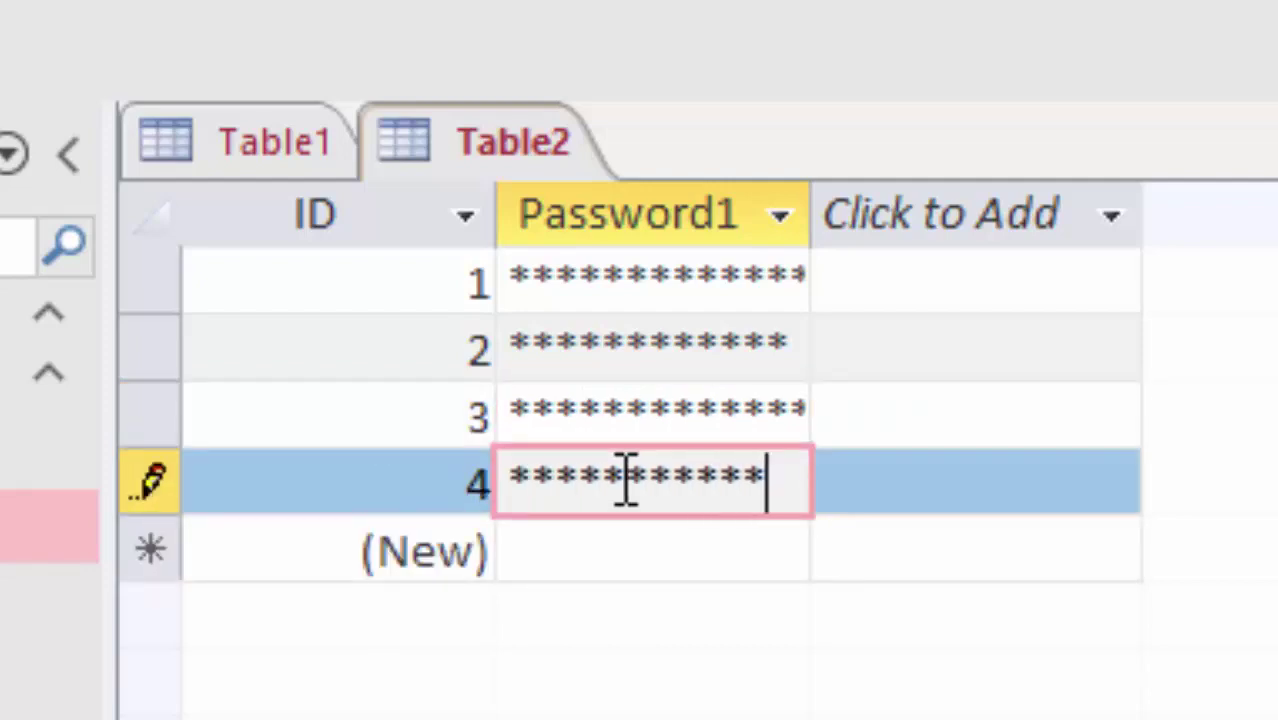
type("*")
Step: Add more masked passwords, committing record 6 and starting record 7
left_click(686, 556)
type("**")
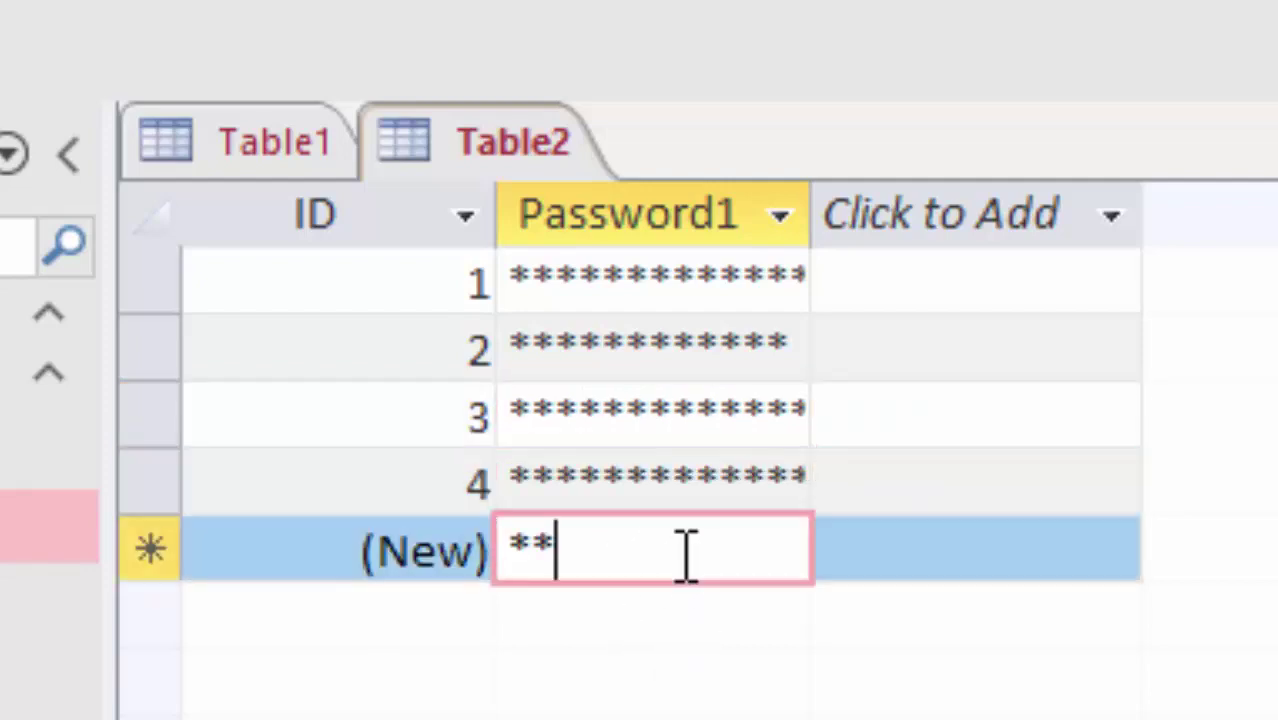
type("**********")
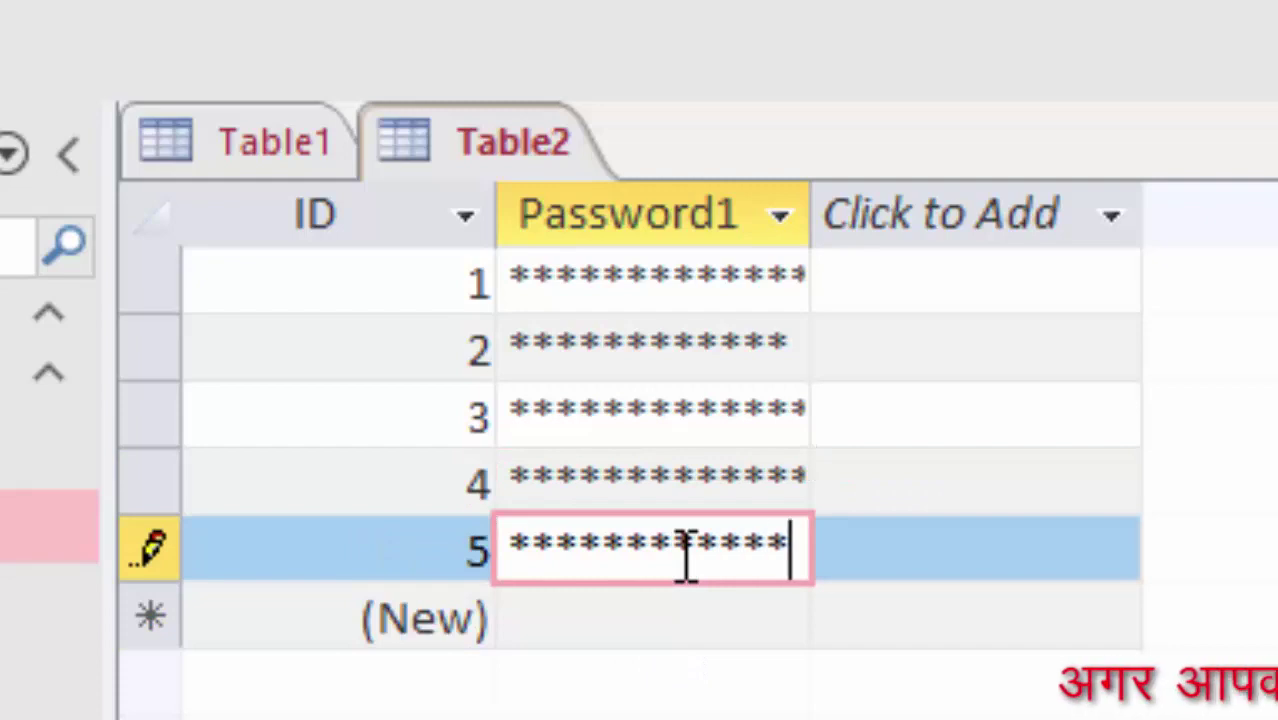
left_click(679, 605)
type("**")
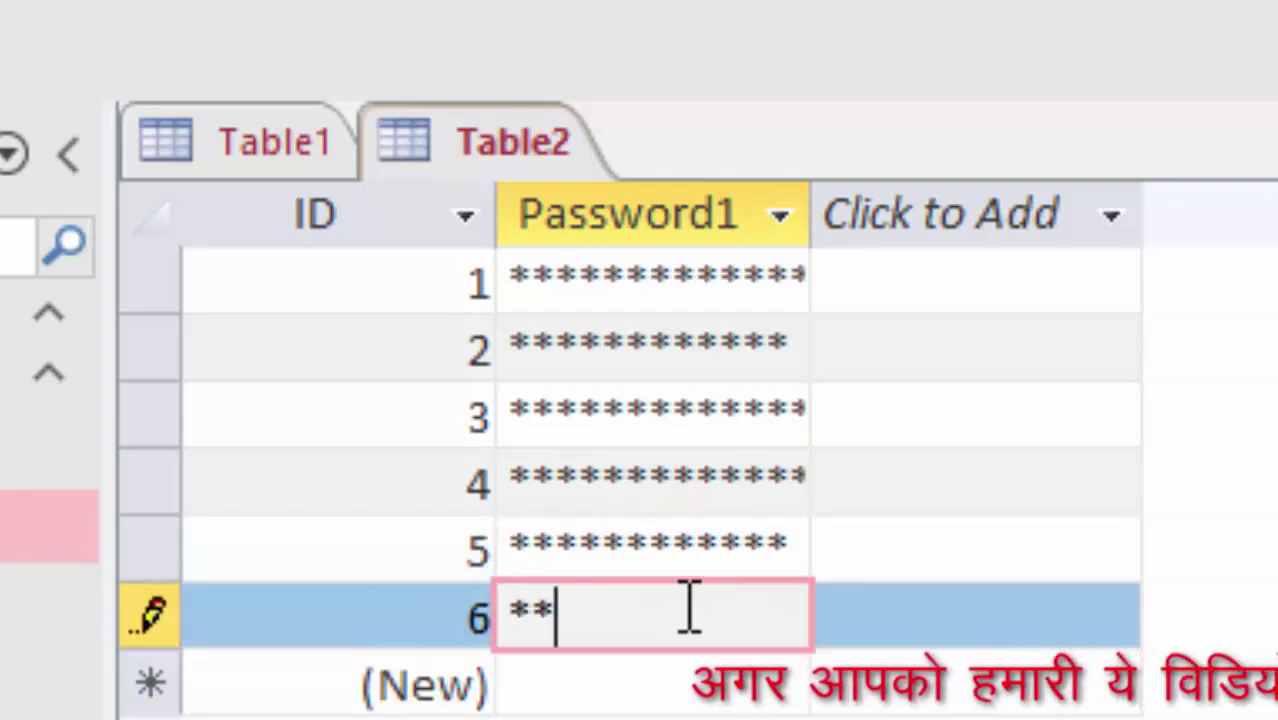
type("***********")
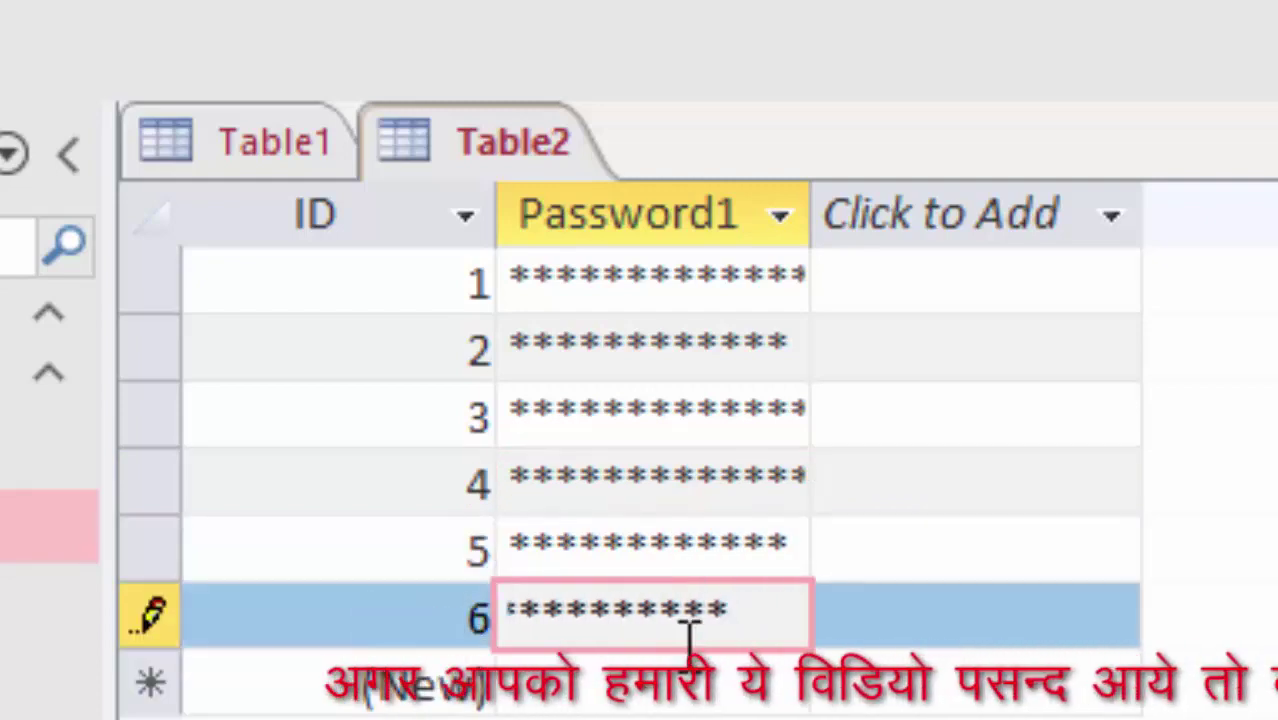
left_click(690, 683)
type("***")
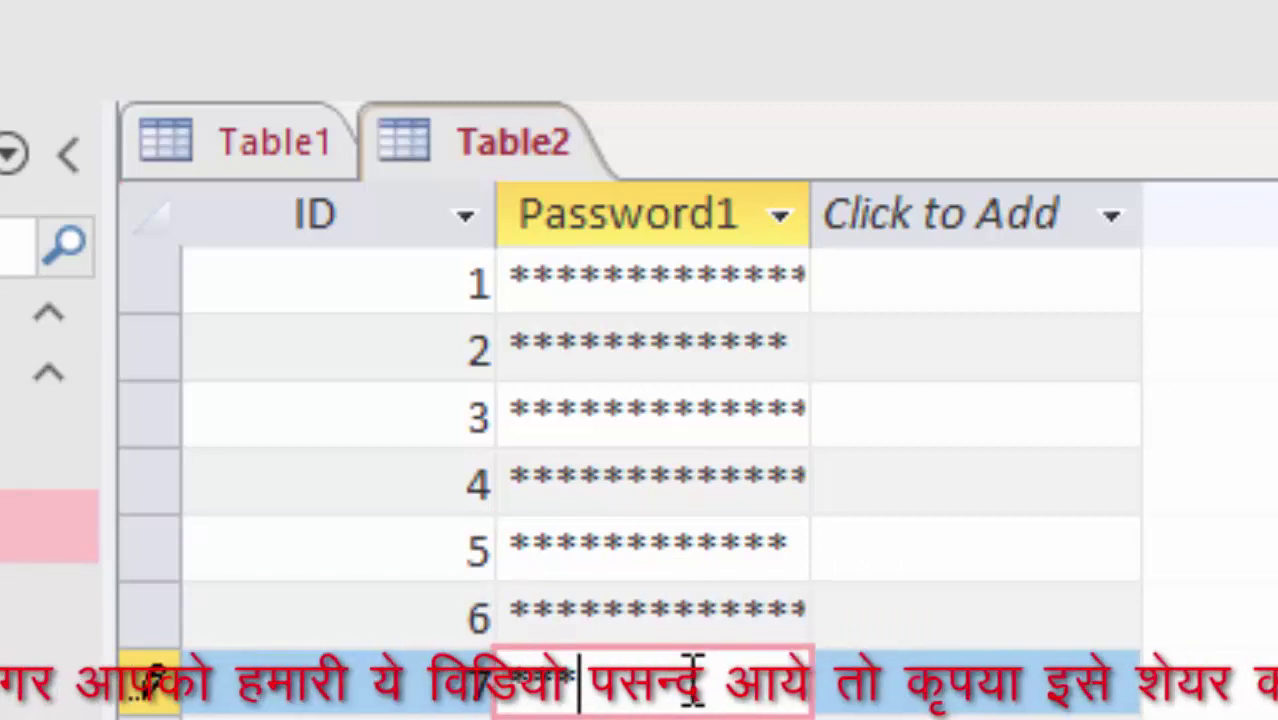
type("********")
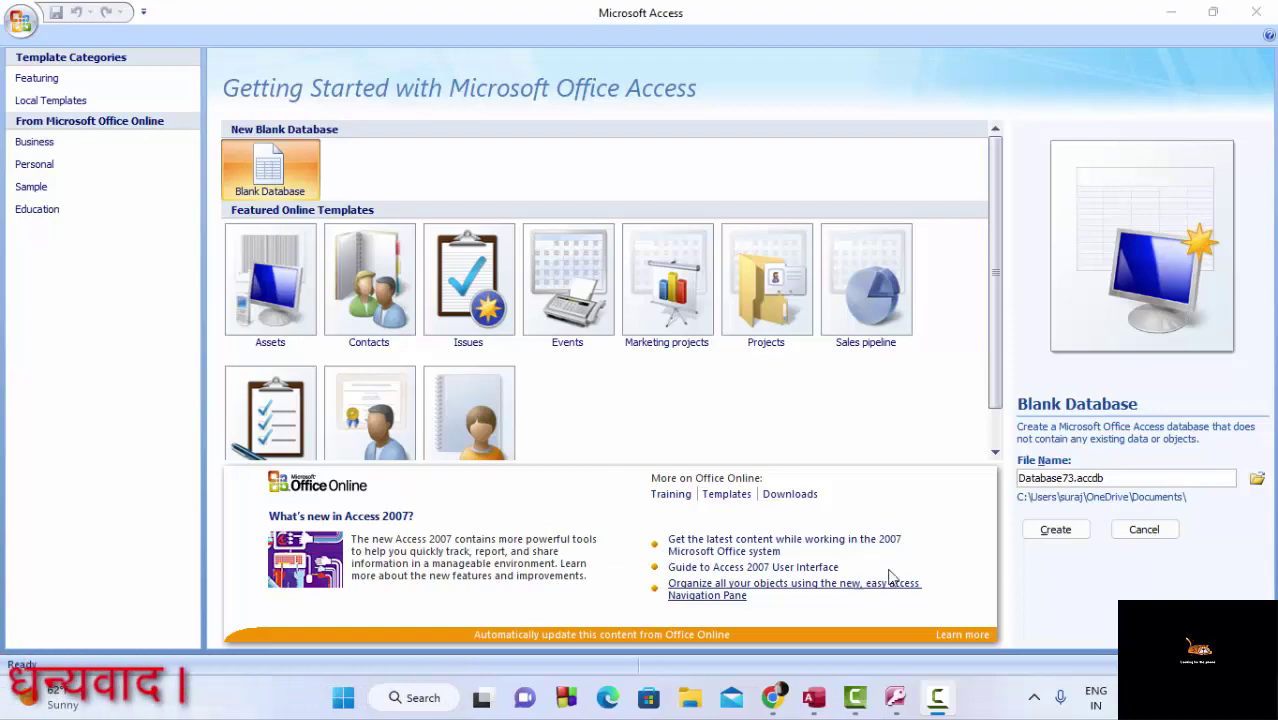
Step: Create blank database Database73, switch Table1 to Design view, and save it as Table1
left_click(1052, 527)
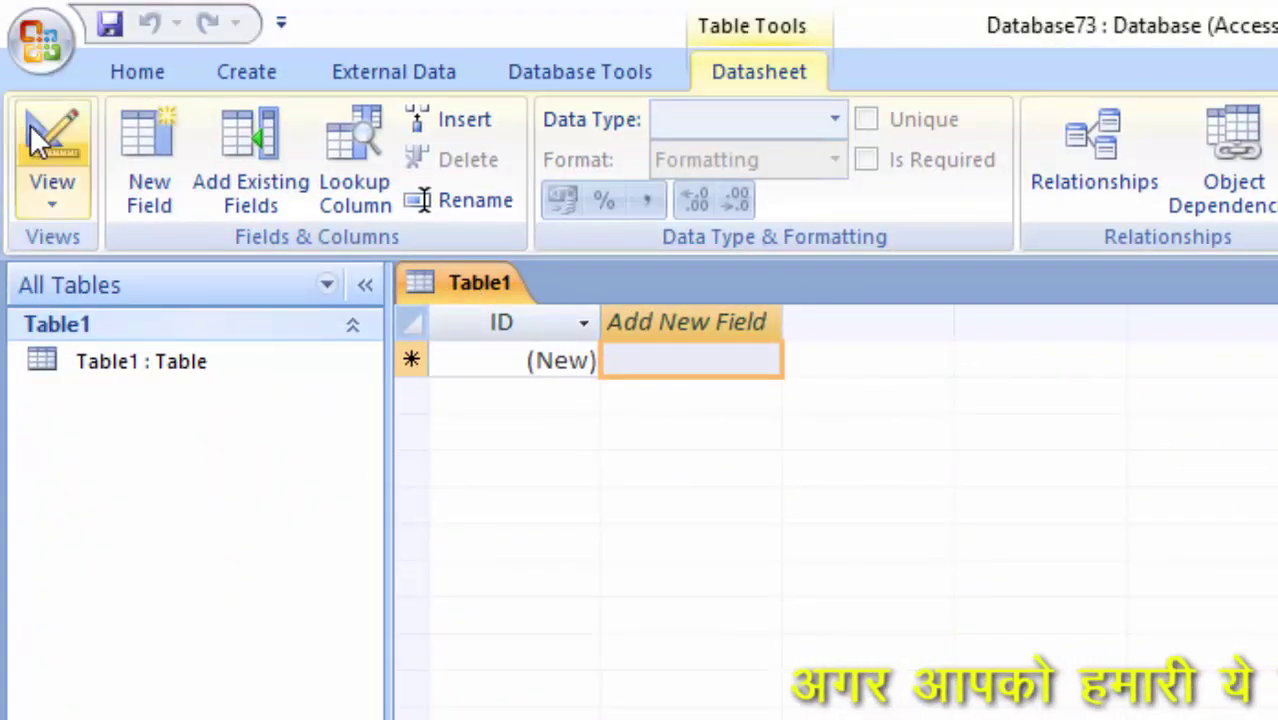
left_click(31, 128)
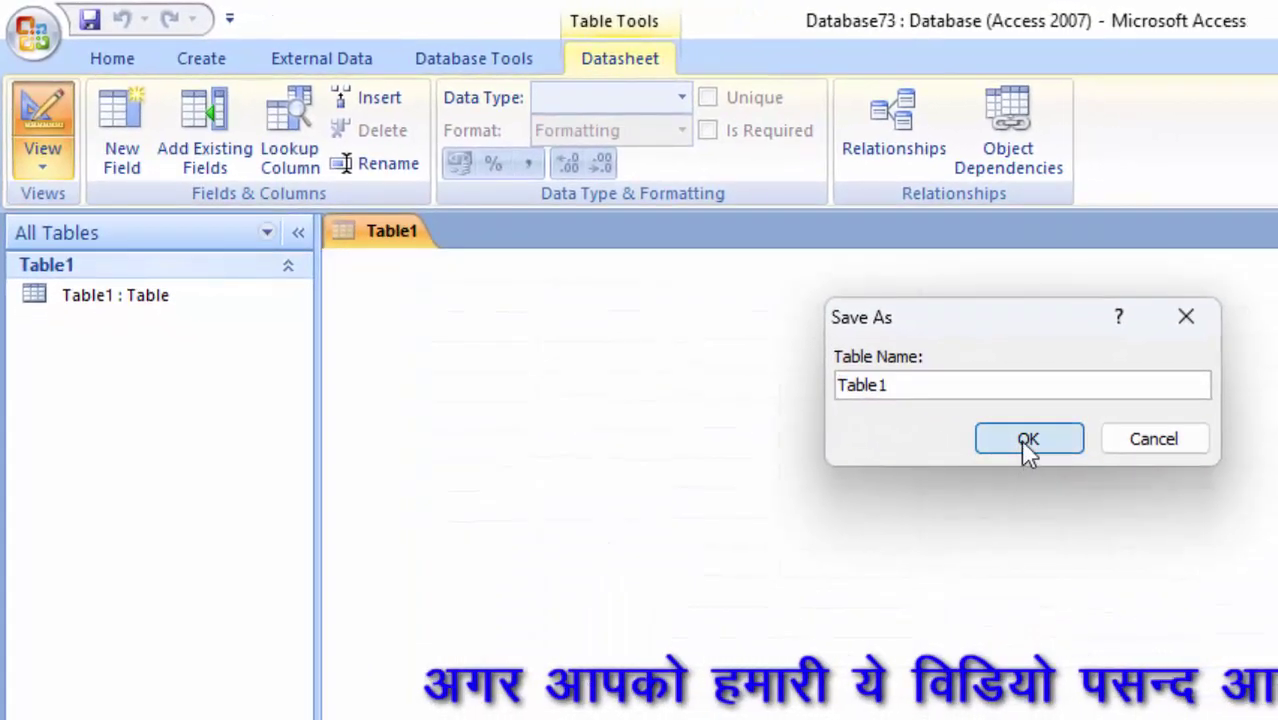
left_click(1028, 440)
Step: Add a Text field named Password and apply the Password input mask, saving the table first
left_click(450, 317)
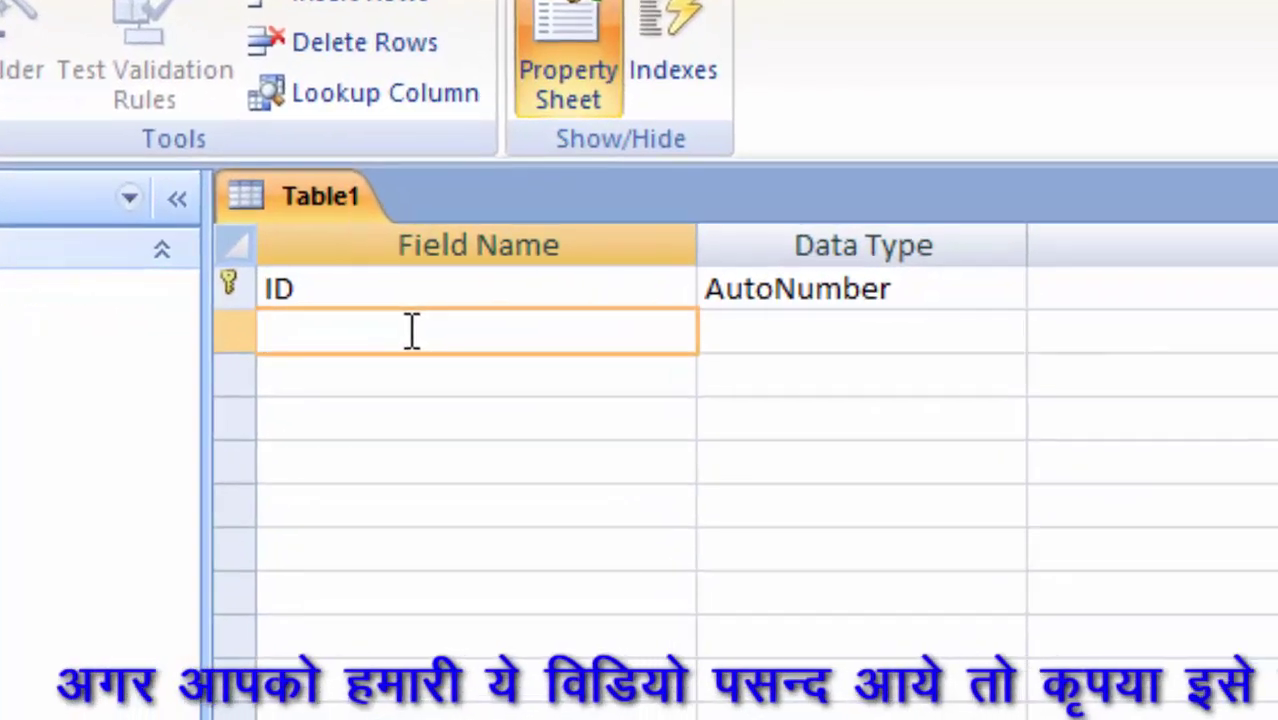
type("Passwor")
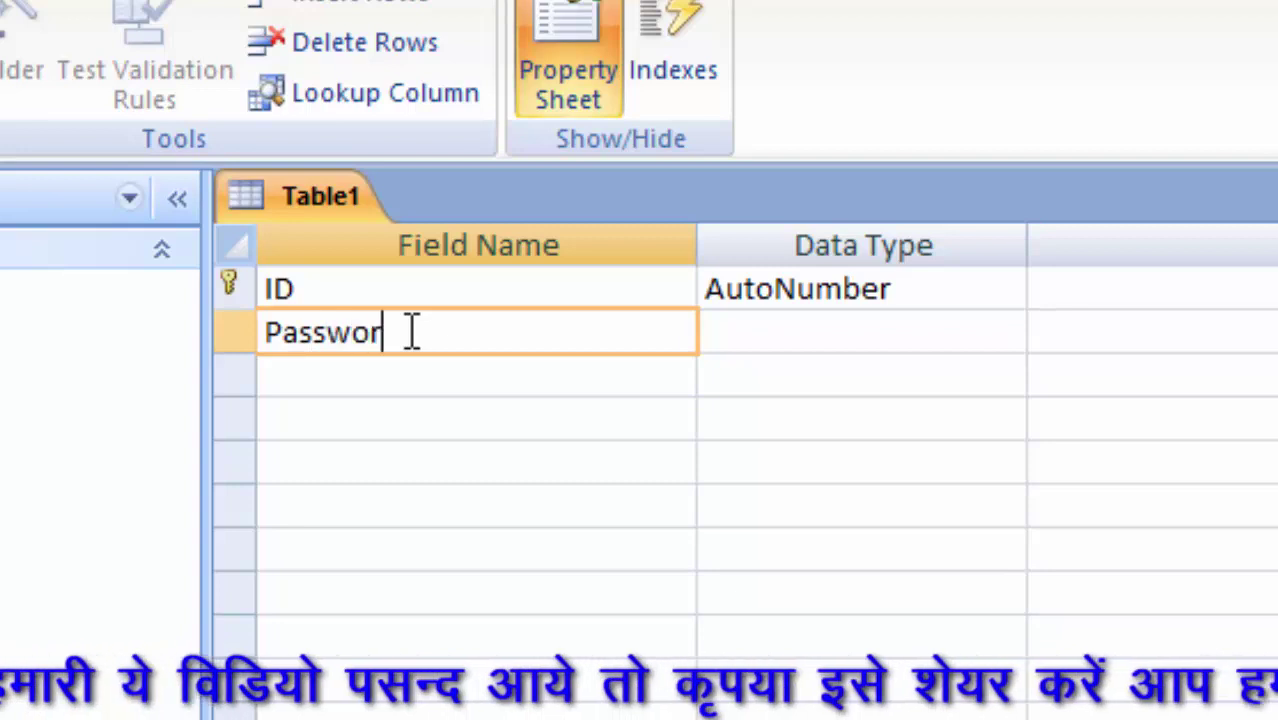
type("d")
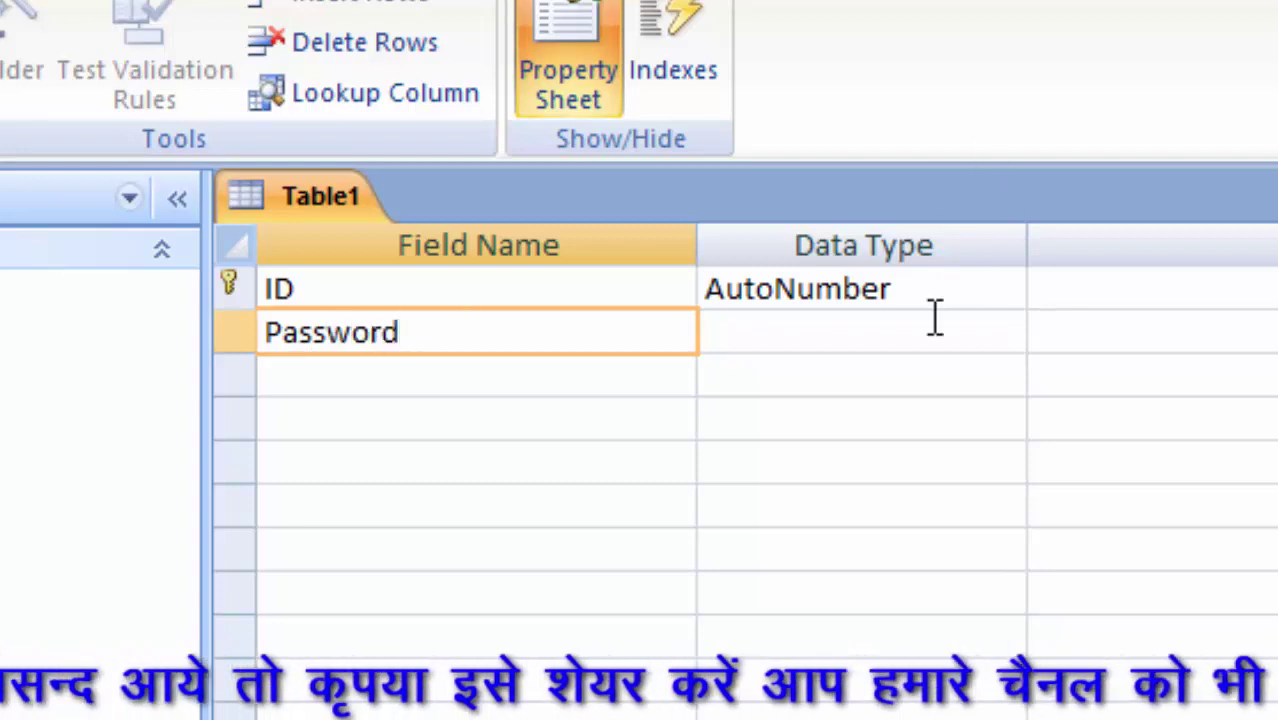
left_click(932, 328)
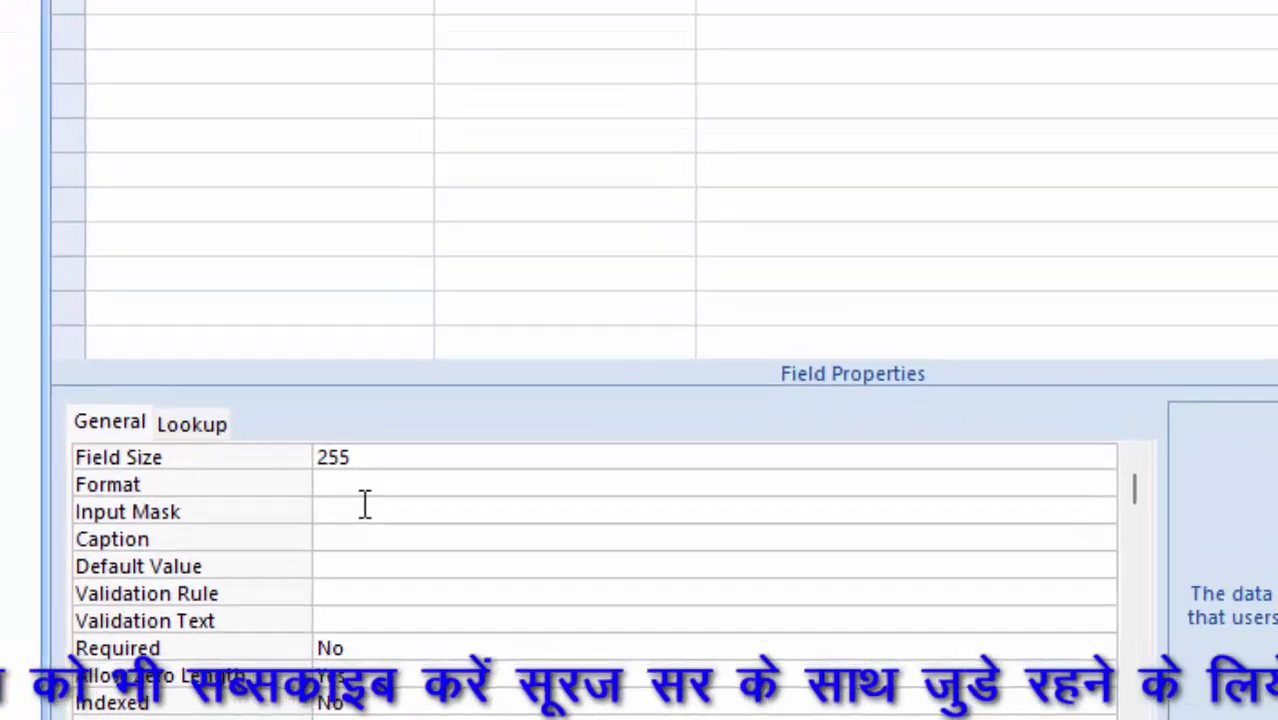
left_click(365, 505)
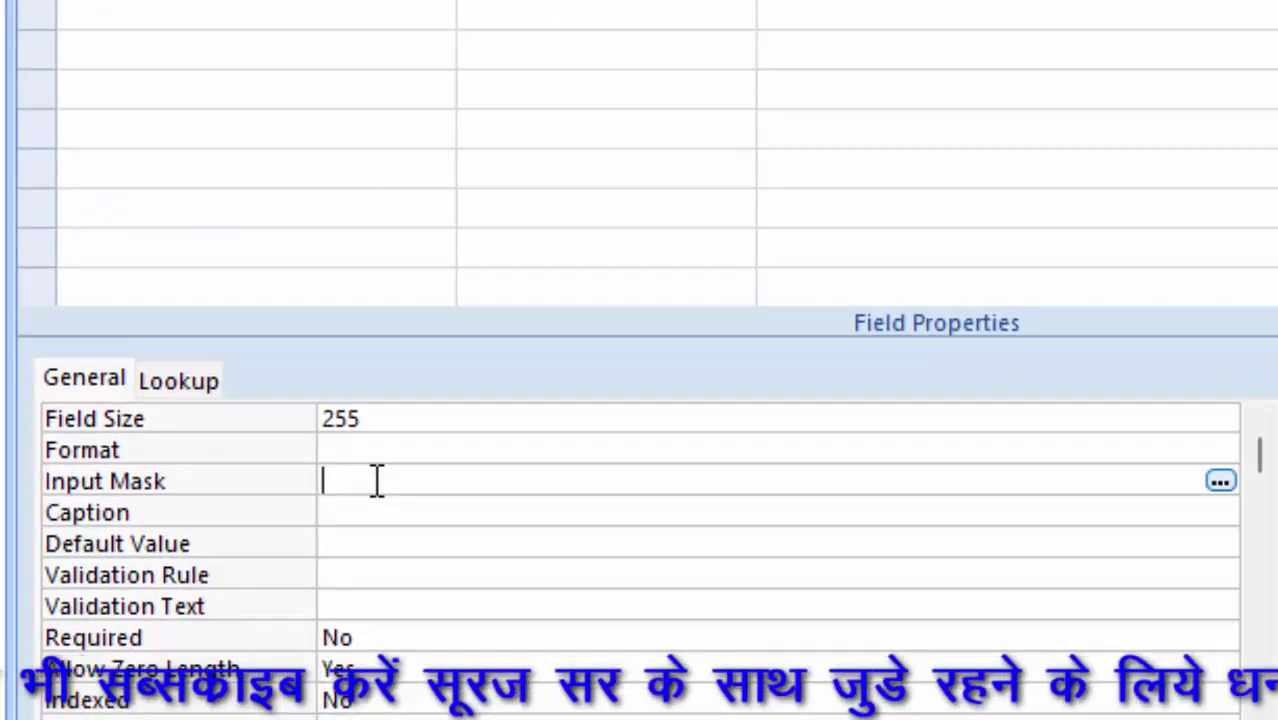
left_click(1219, 487)
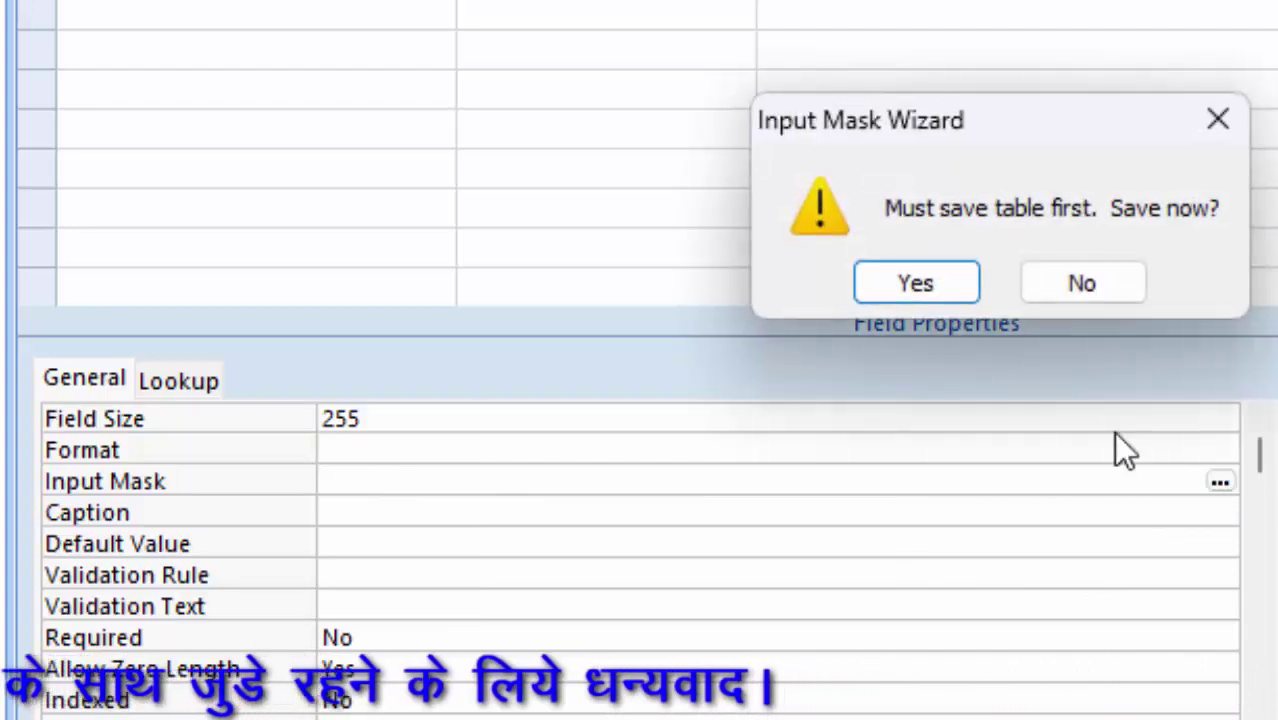
left_click(920, 284)
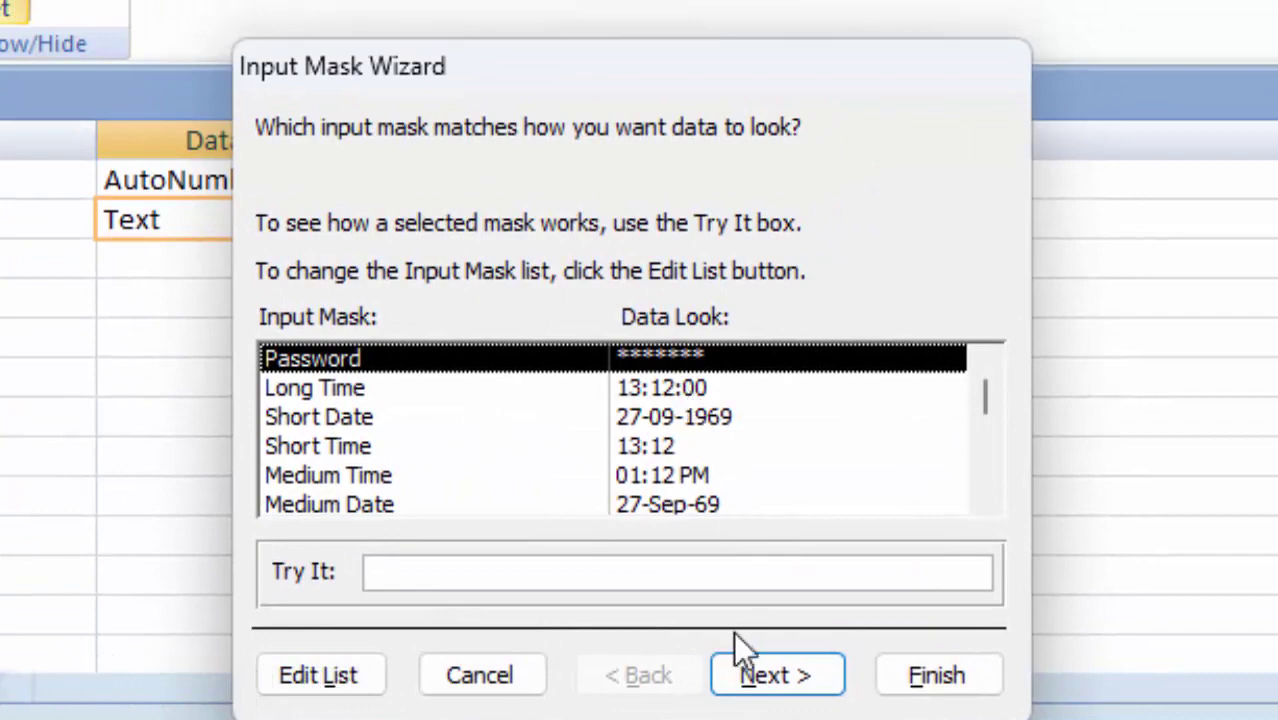
left_click(752, 672)
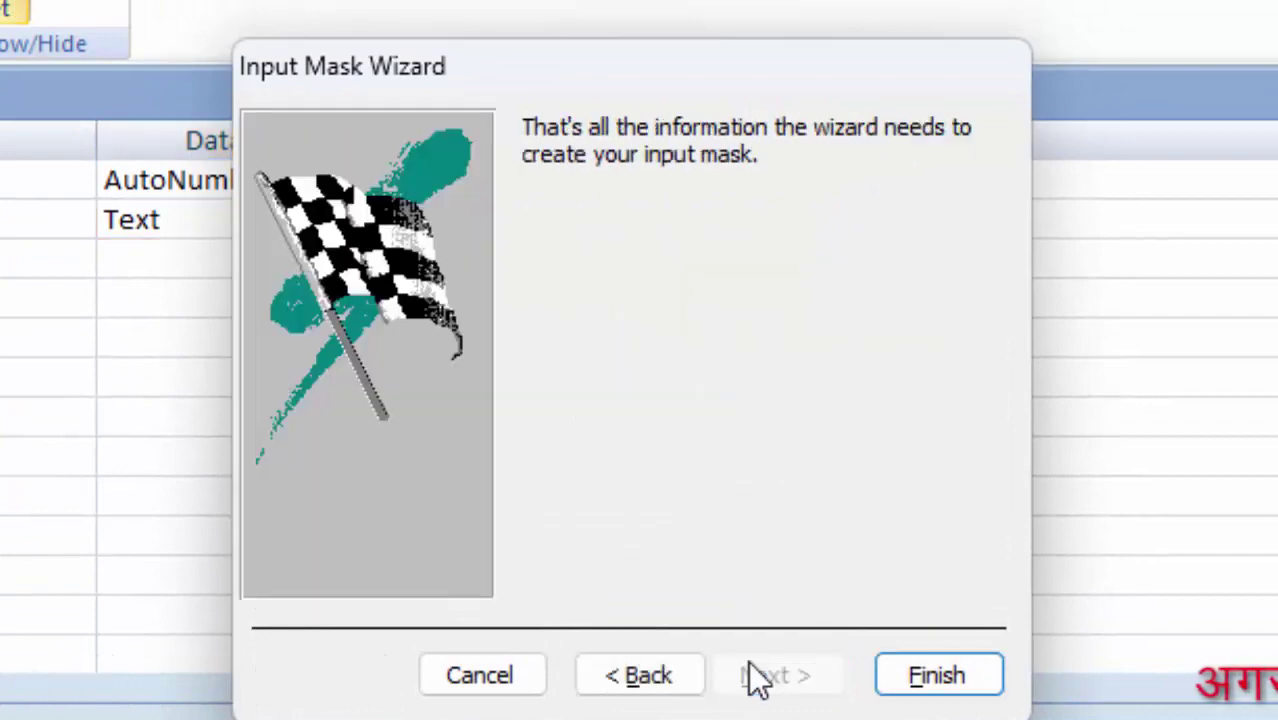
left_click(930, 690)
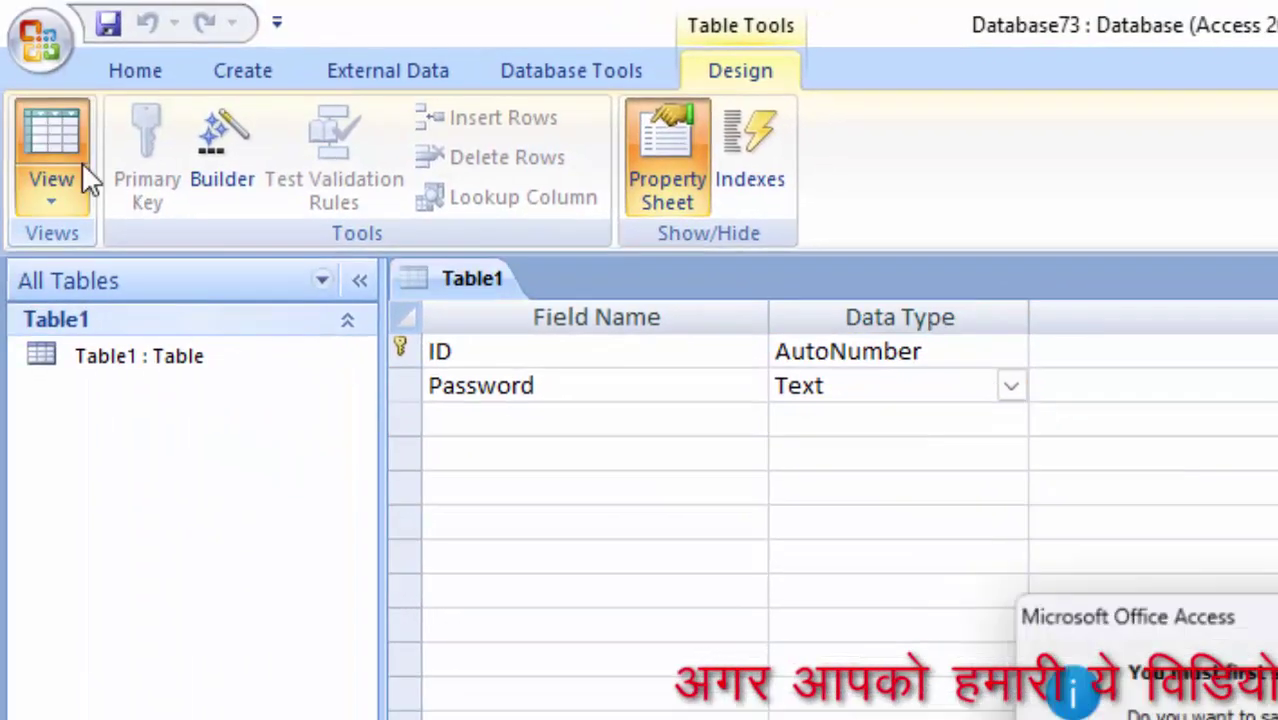
Step: Save Table1, open its datasheet, and enter four asterisk-masked passwords as new records
key("Return")
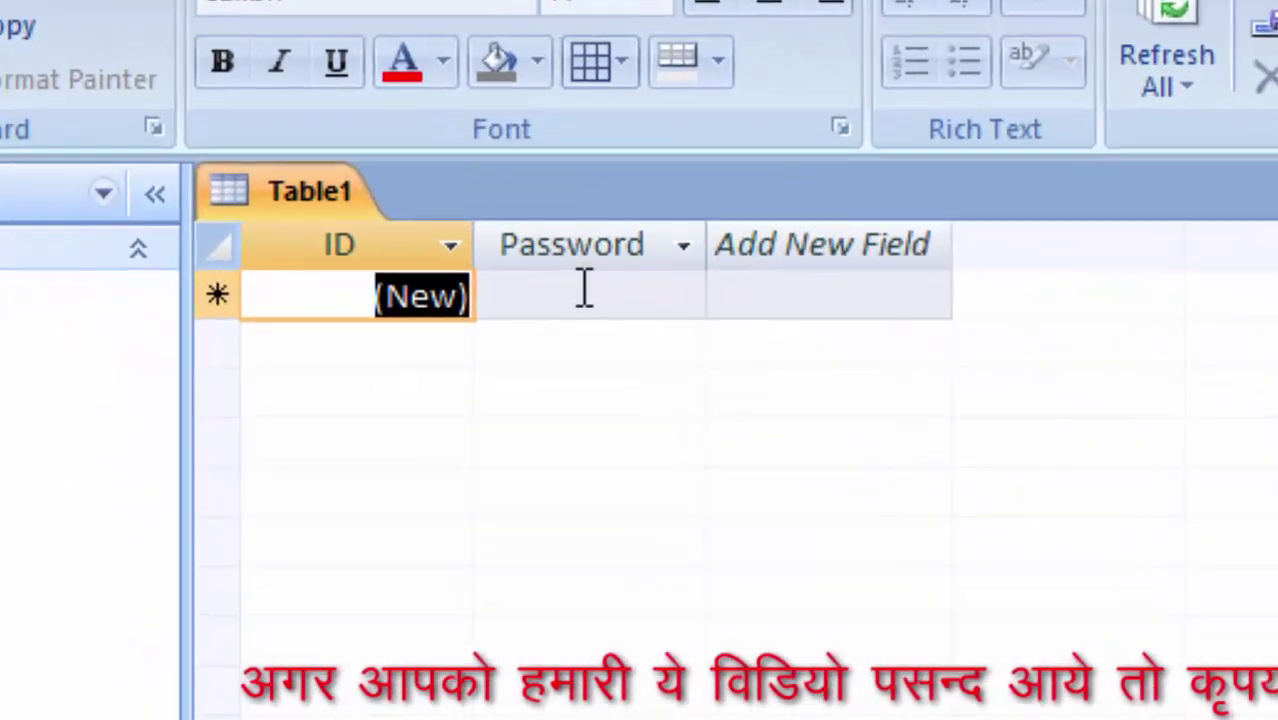
left_click(577, 296)
type("****")
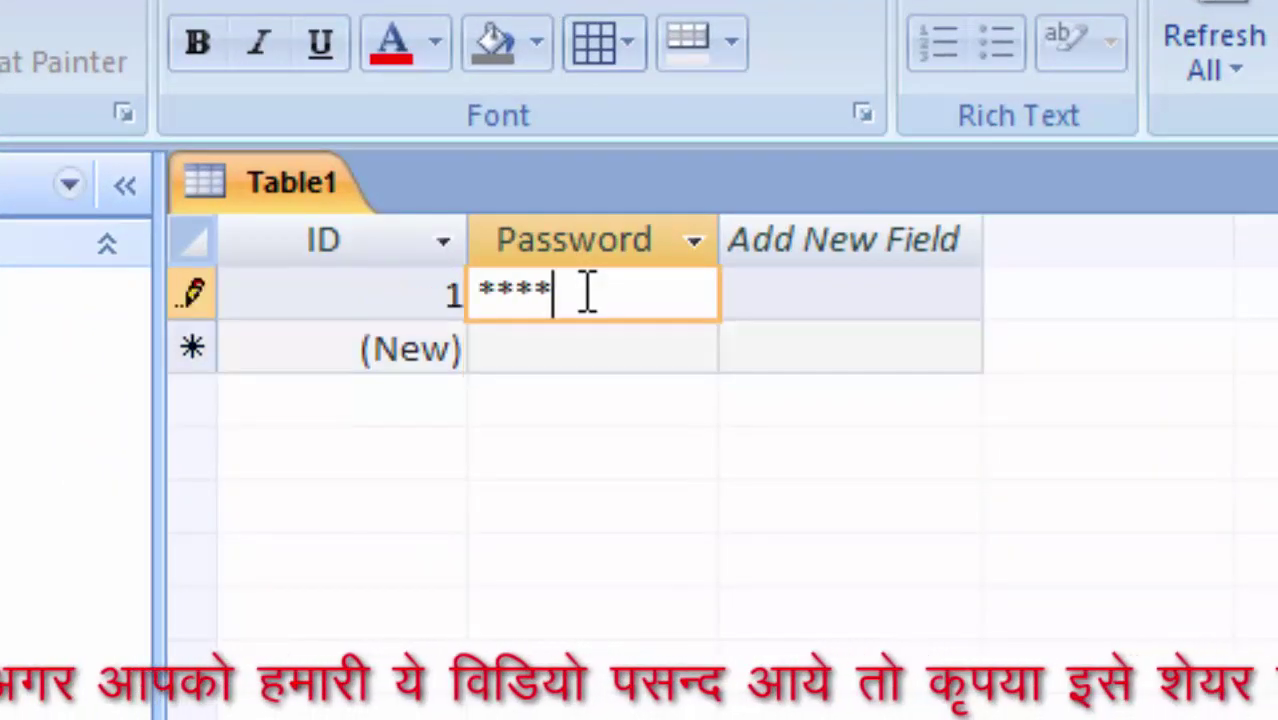
type("********")
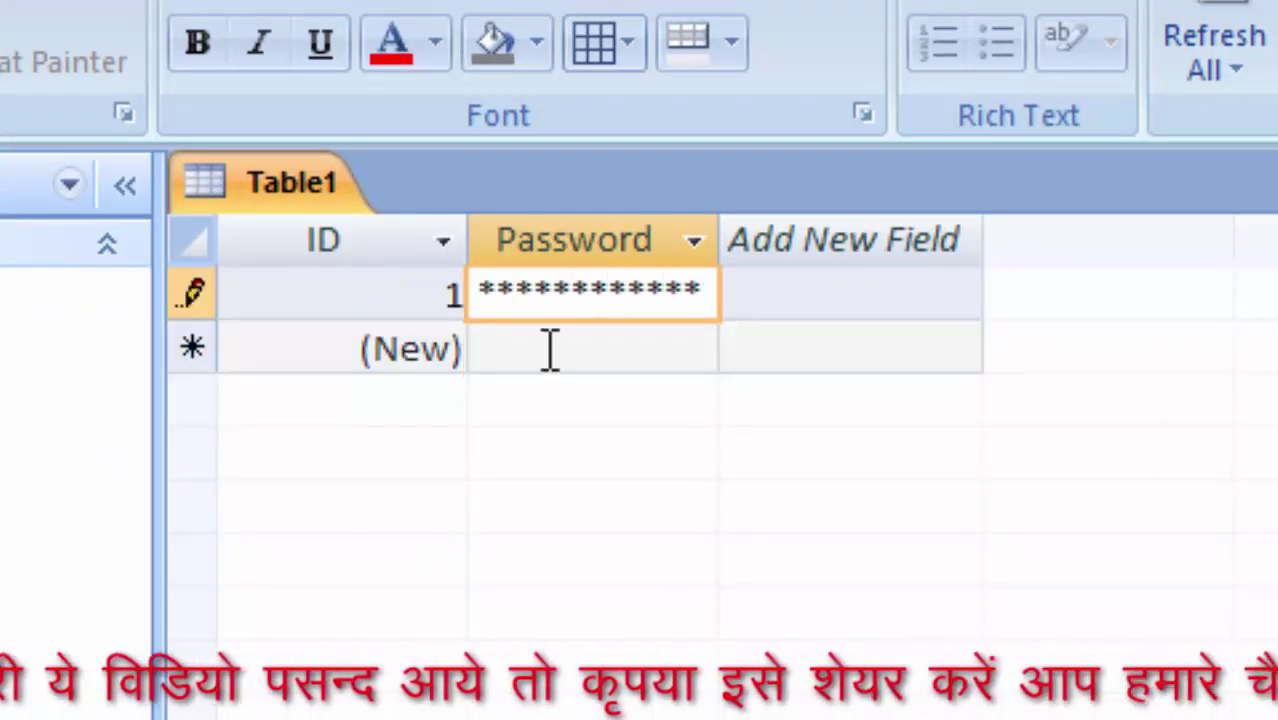
left_click(548, 352)
type("*************")
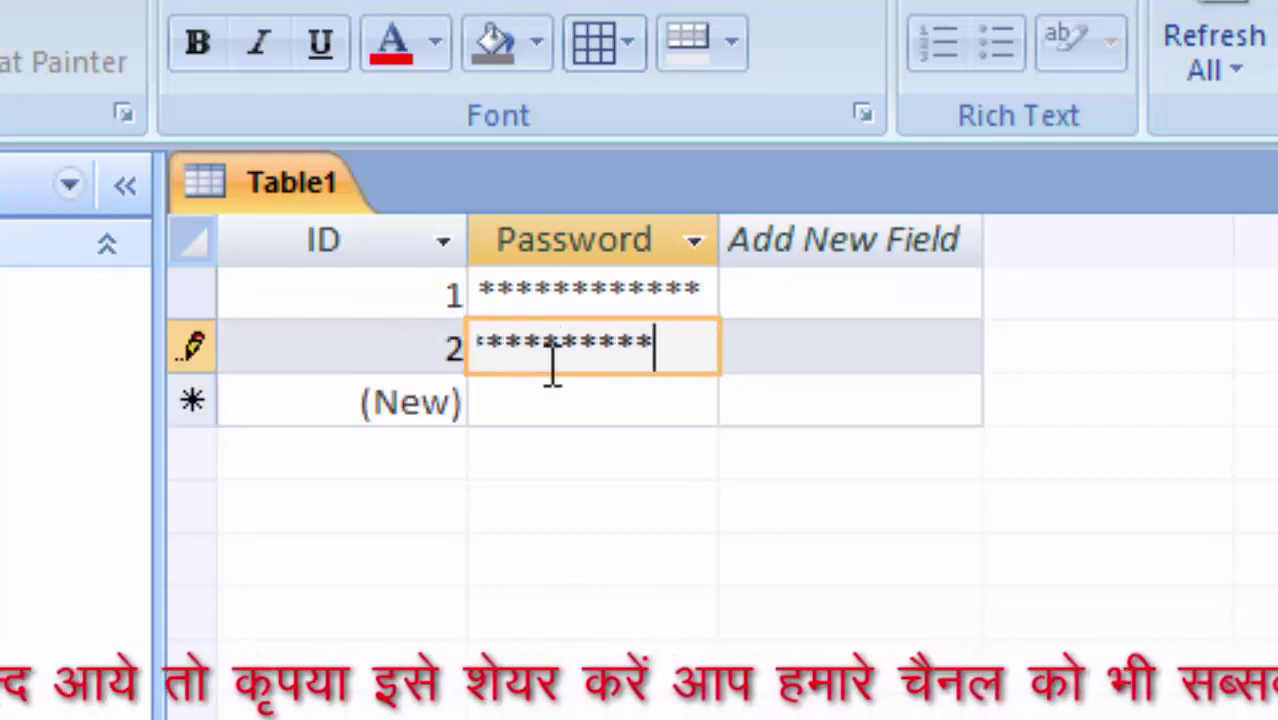
left_click(571, 408)
type("*****")
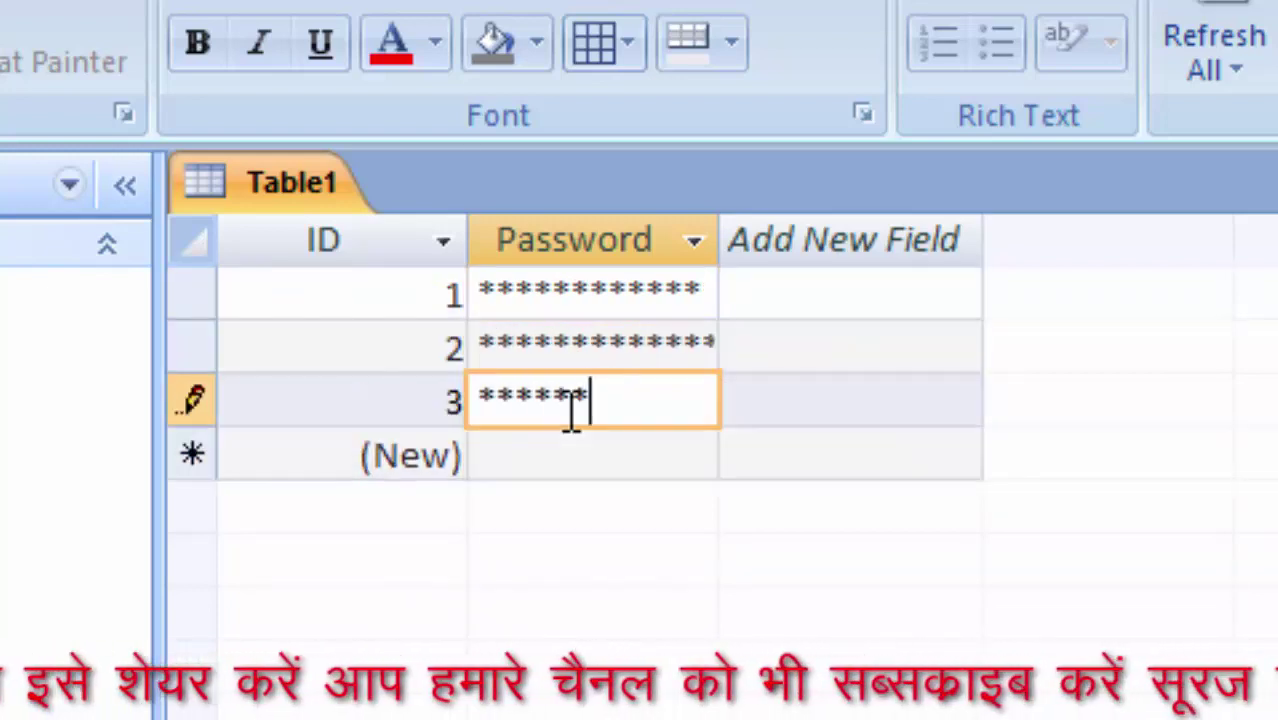
type("*********")
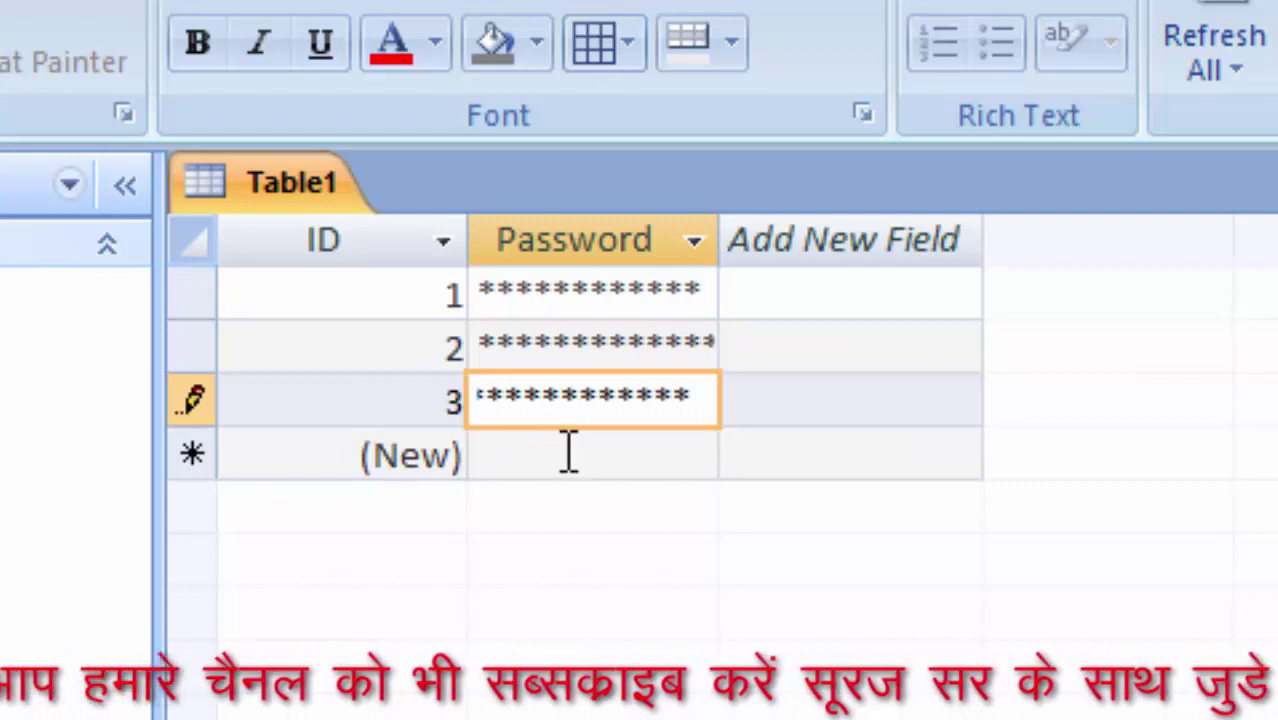
left_click(568, 452)
type("************")
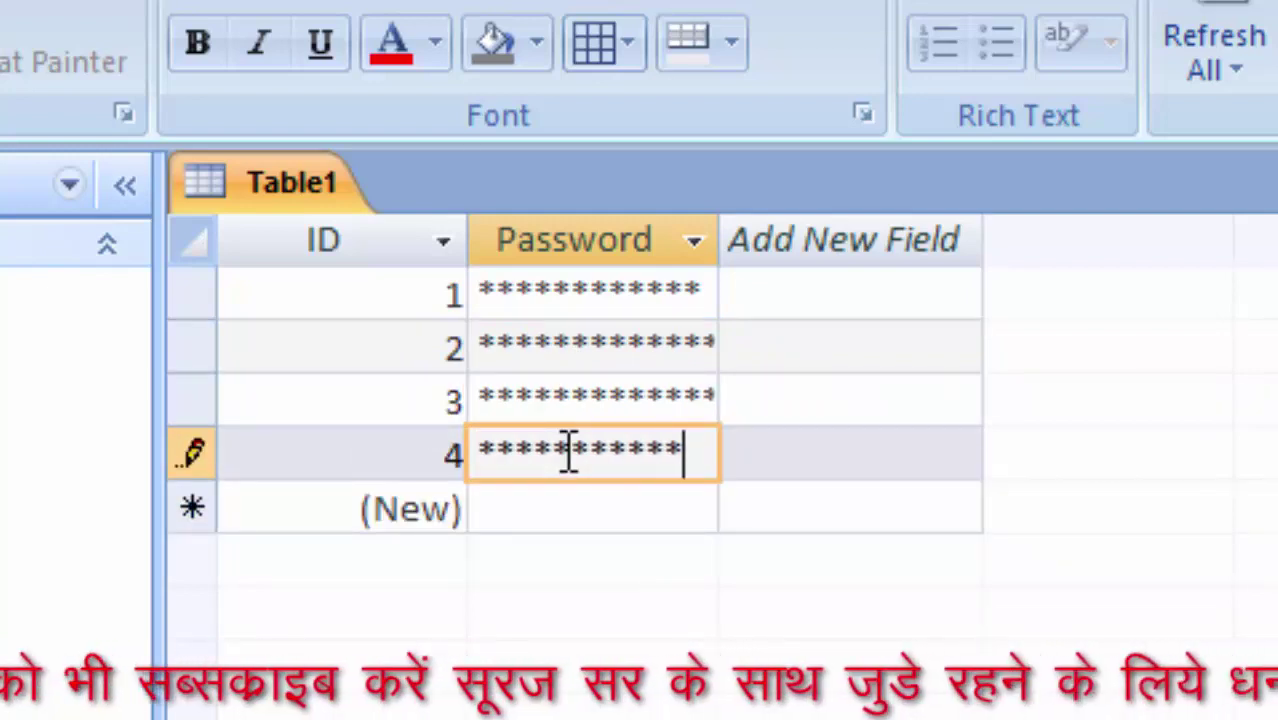